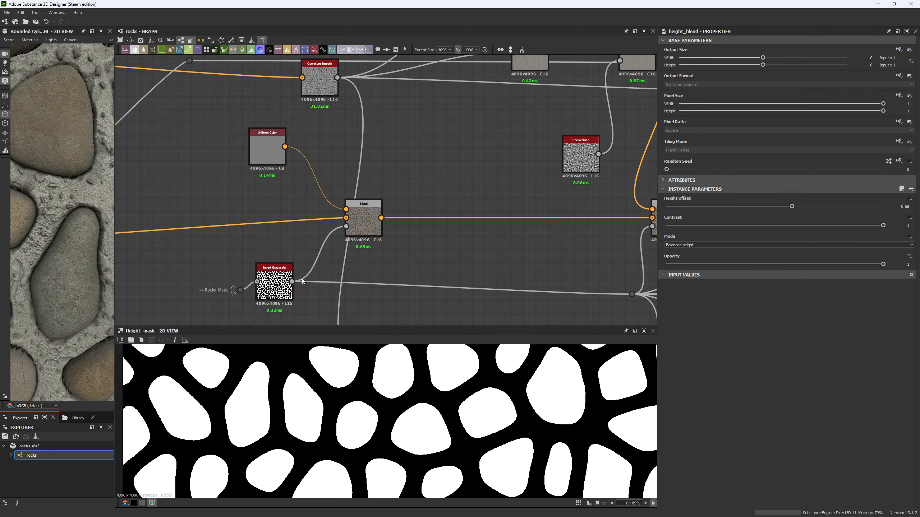
# Preview the inverted rock mask, the blend that combines the rocks with the uniform color, and the Curvature Smooth output.
pyautogui.doubleClick(274, 278)
pyautogui.doubleClick(373, 220)
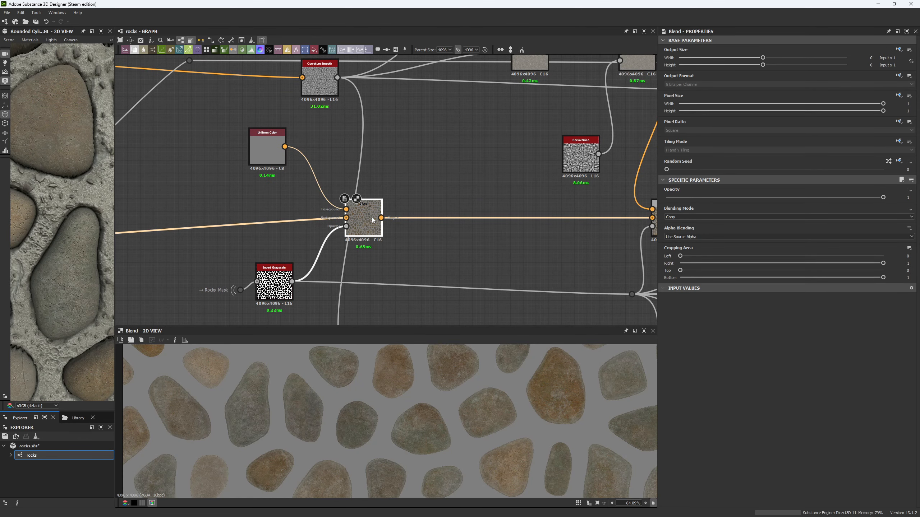
pyautogui.moveTo(404, 196); pyautogui.dragTo(305, 244, button='middle')
pyautogui.scroll(-3, 217, 212)
pyautogui.doubleClick(189, 191)
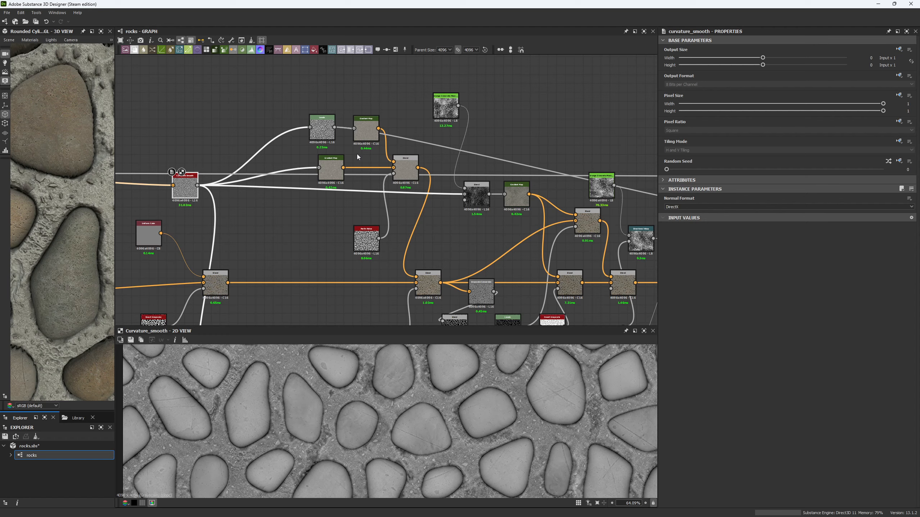
# Preview the two Gradient Map nodes fed by the curvature and the Levels node ahead of one of them.
pyautogui.scroll(3, 356, 154)
pyautogui.doubleClick(313, 182)
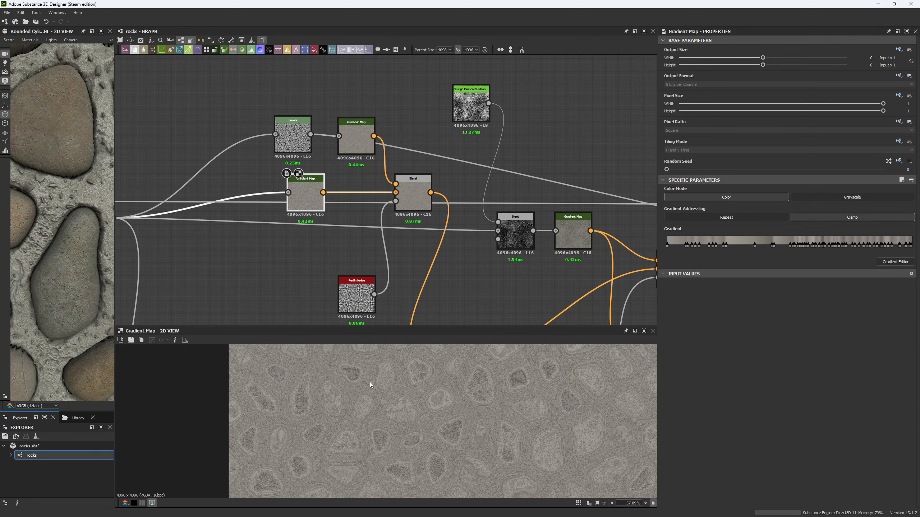
pyautogui.doubleClick(350, 135)
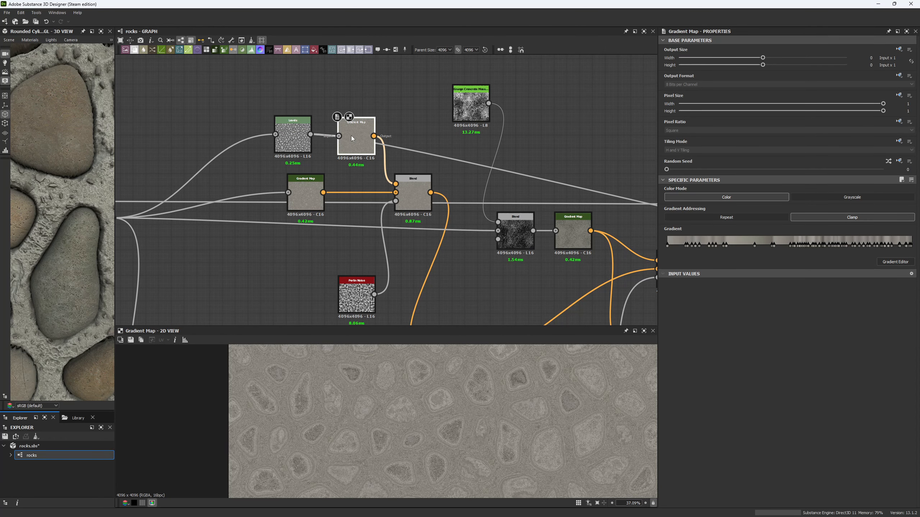
pyautogui.doubleClick(293, 130)
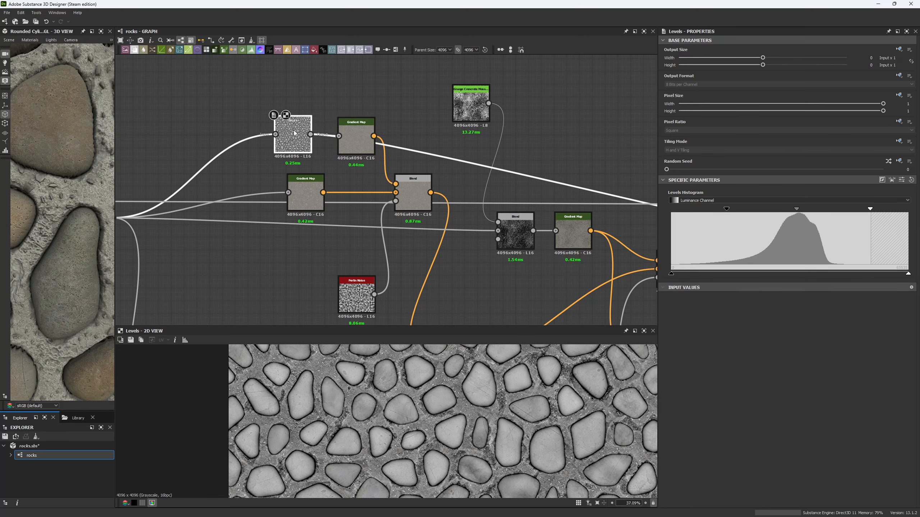
pyautogui.doubleClick(312, 182)
pyautogui.doubleClick(317, 180)
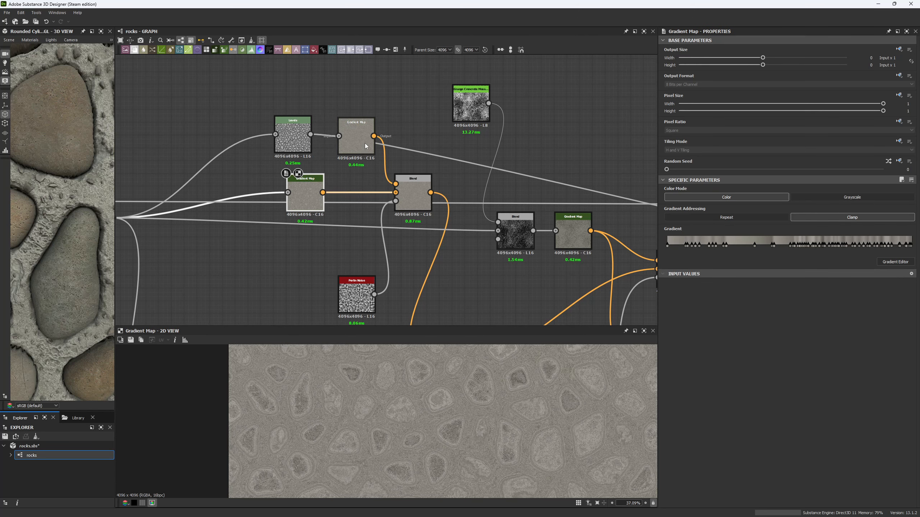
# Compare the two ground Gradient Map outputs and trace their source through the Levels node to Curvature Smooth.
pyautogui.click(365, 140)
pyautogui.click(320, 184)
pyautogui.doubleClick(355, 140)
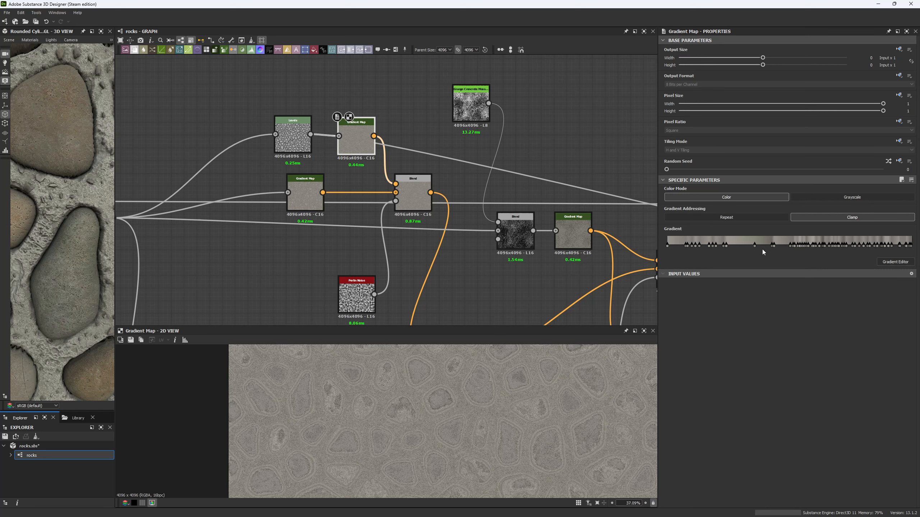
pyautogui.moveTo(271, 147); pyautogui.dragTo(354, 140, button='middle')
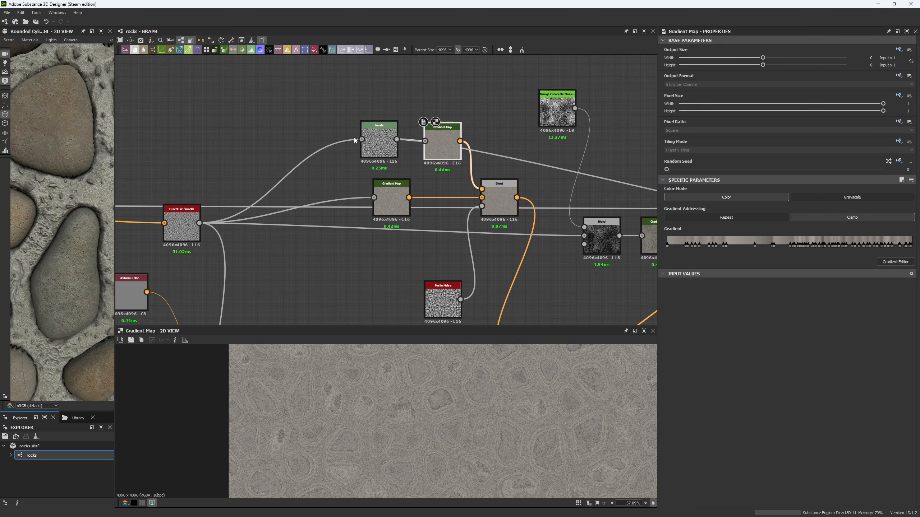
pyautogui.doubleClick(379, 139)
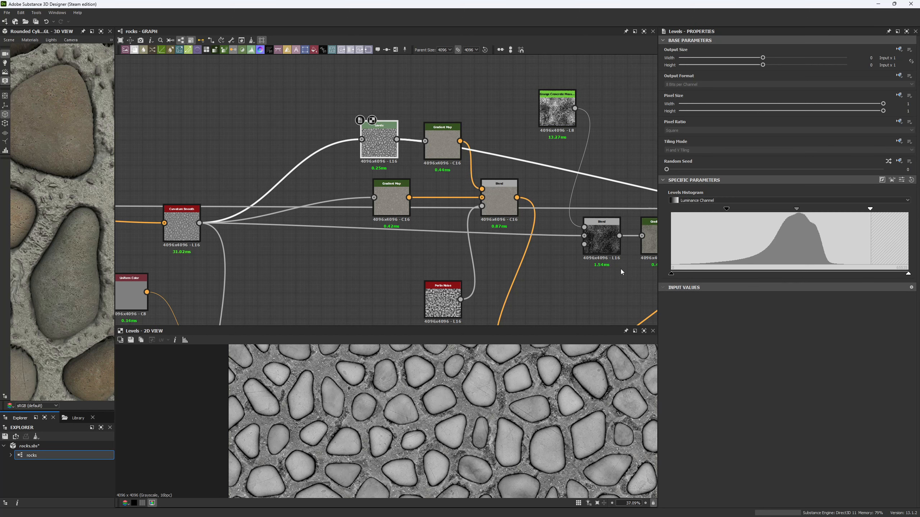
pyautogui.doubleClick(169, 219)
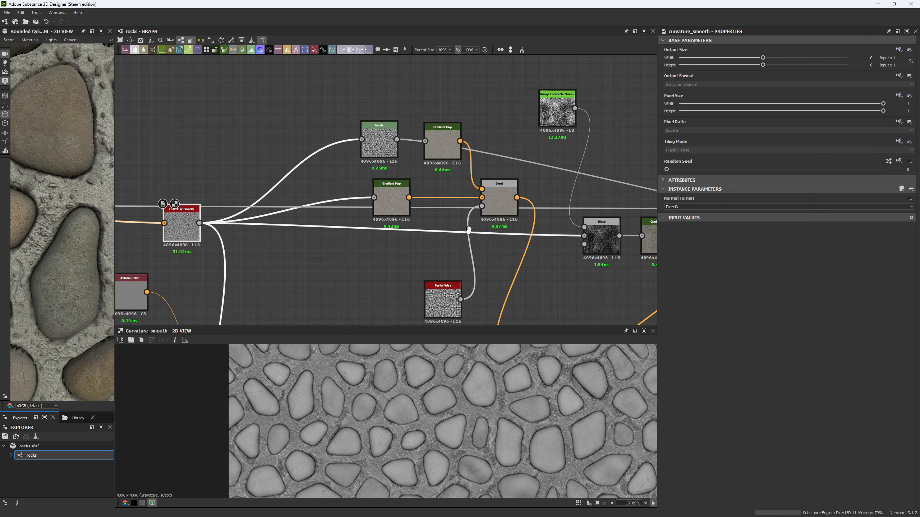
# Preview the Blend that mixes the two ground gradient maps through the noise mask, and view its full texture.
pyautogui.moveTo(398, 218); pyautogui.dragTo(324, 103, button='middle')
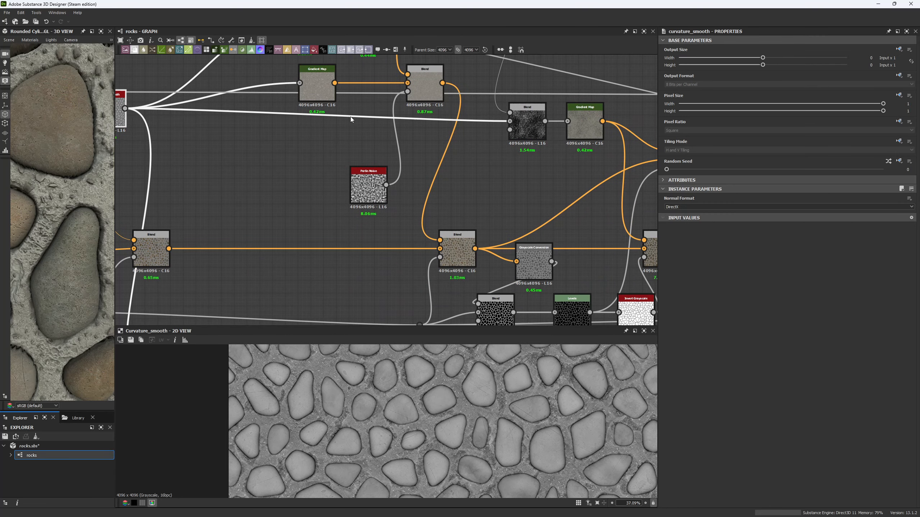
pyautogui.doubleClick(423, 87)
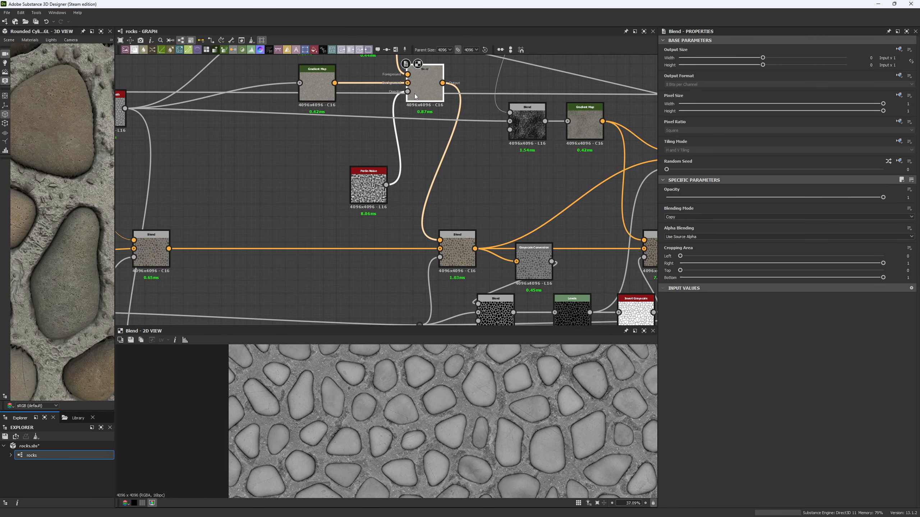
pyautogui.doubleClick(318, 98)
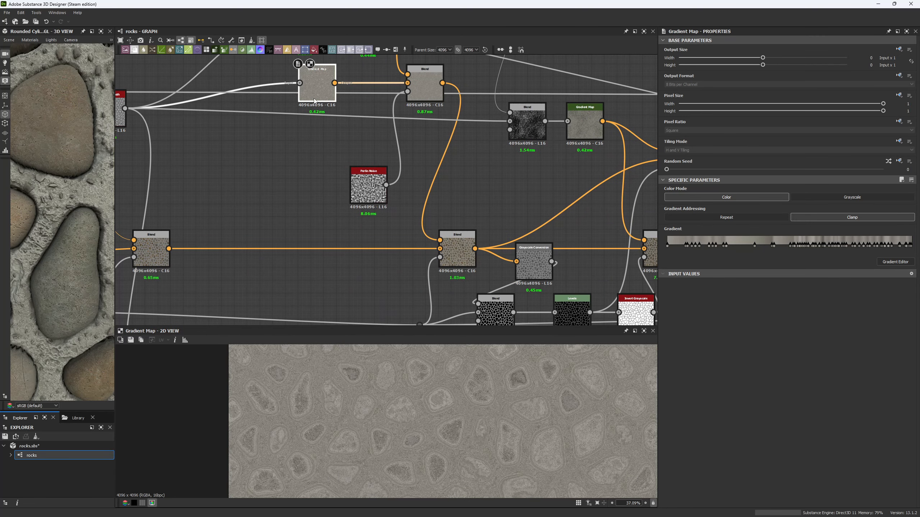
pyautogui.doubleClick(427, 97)
pyautogui.scroll(-5, 308, 421)
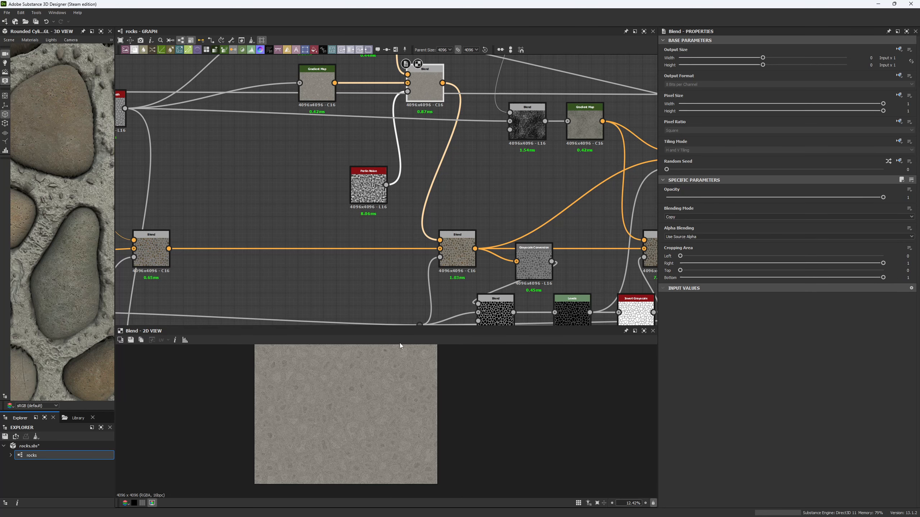
# Preview the Blend that adds the ground color between the rocks and examine it up close.
pyautogui.moveTo(390, 251); pyautogui.dragTo(413, 189, button='middle')
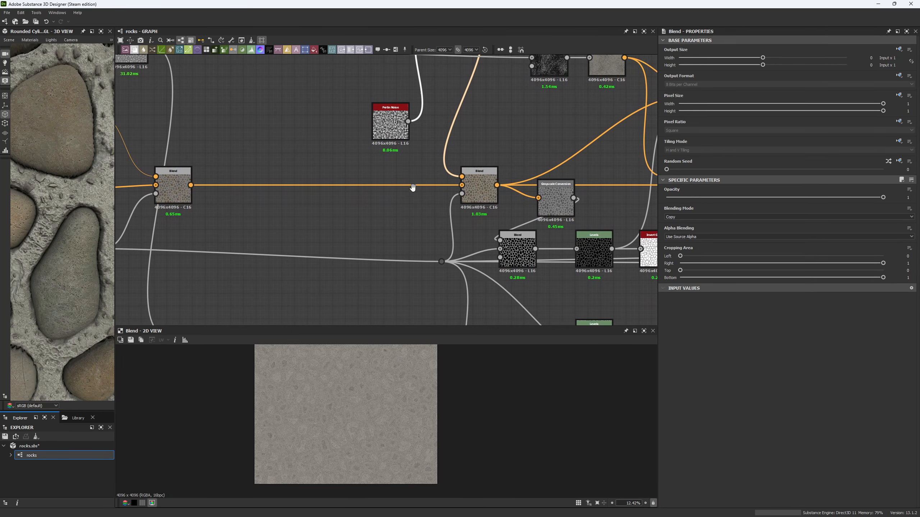
pyautogui.doubleClick(478, 192)
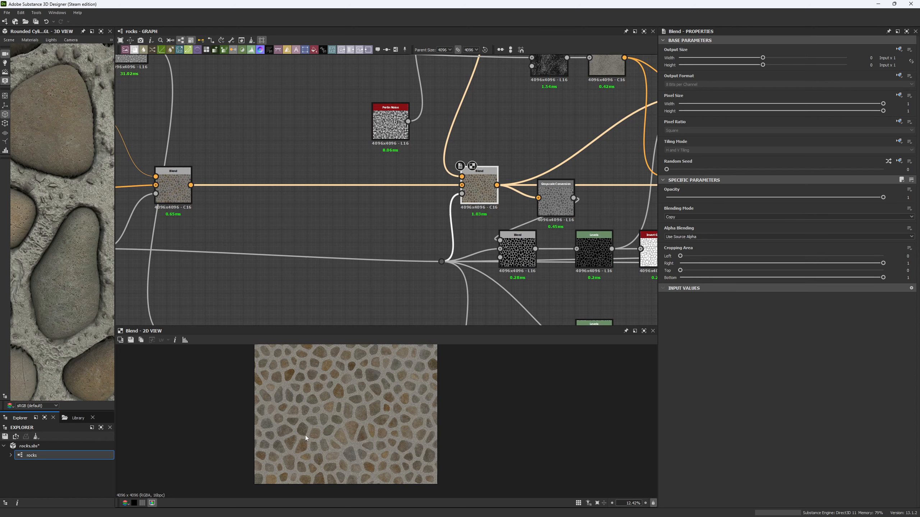
pyautogui.scroll(8, 305, 435)
pyautogui.scroll(-5, 92, 282)
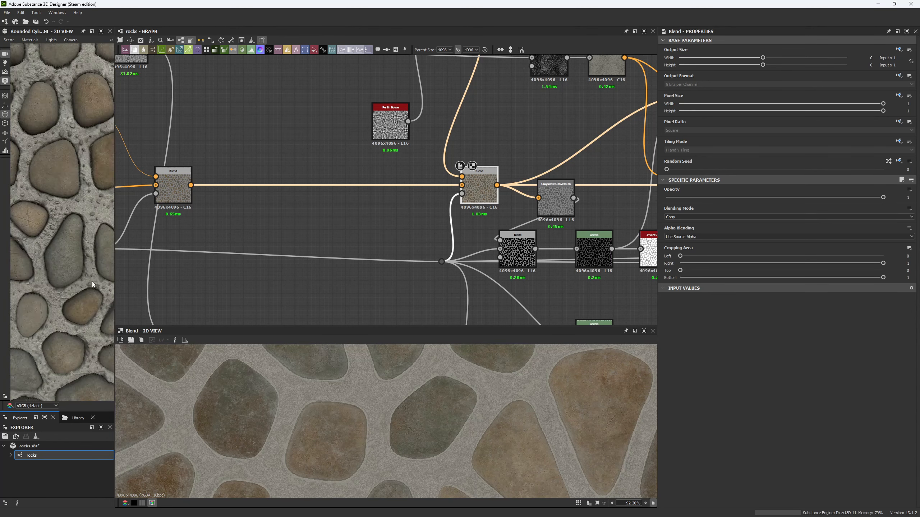
# Preview the Grunge Concrete Moss small map that feeds the dark grayscale Blend.
pyautogui.moveTo(402, 253); pyautogui.dragTo(247, 259, button='middle')
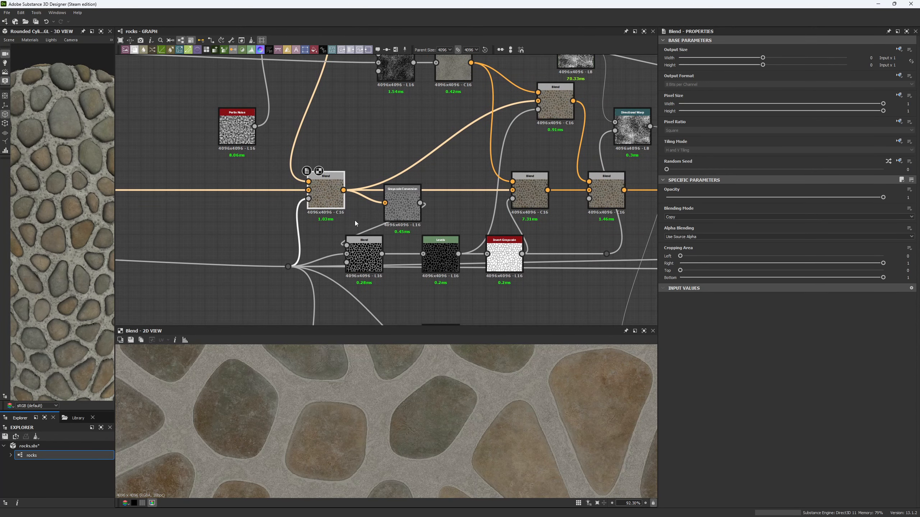
pyautogui.moveTo(424, 147); pyautogui.dragTo(397, 219, button='middle')
pyautogui.moveTo(265, 153); pyautogui.dragTo(301, 293, button='middle')
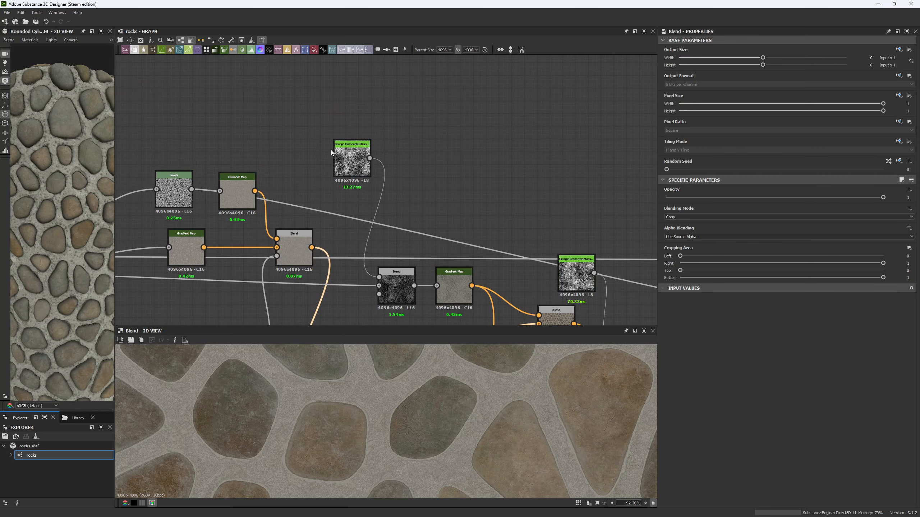
pyautogui.doubleClick(351, 160)
pyautogui.scroll(-3, 234, 400)
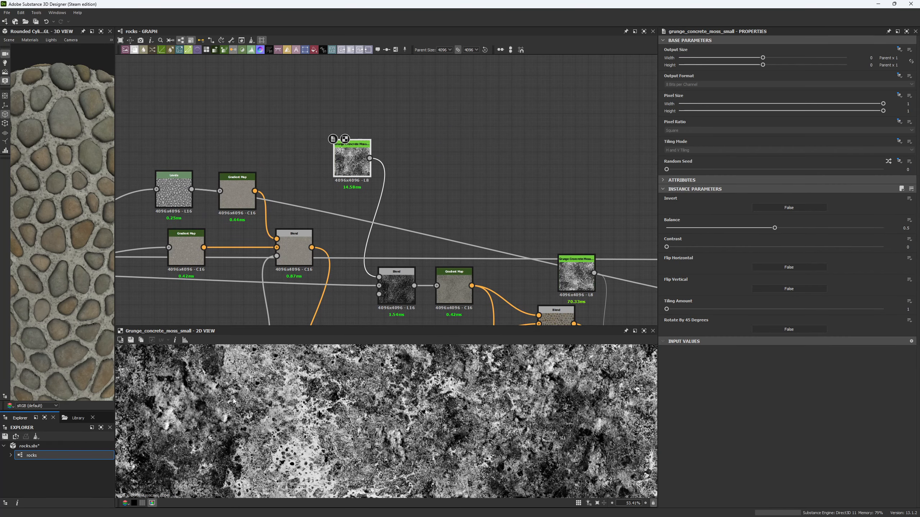
pyautogui.scroll(-5, 234, 400)
pyautogui.moveTo(350, 209); pyautogui.dragTo(419, 131, button='middle')
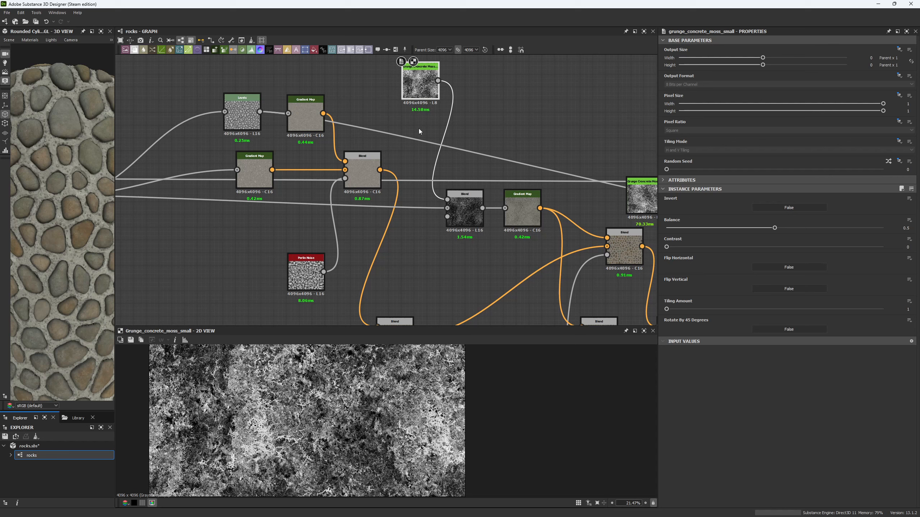
# Preview the Curvature Smooth map that is blended with the concrete moss grunge.
pyautogui.moveTo(145, 208); pyautogui.dragTo(355, 204, button='middle')
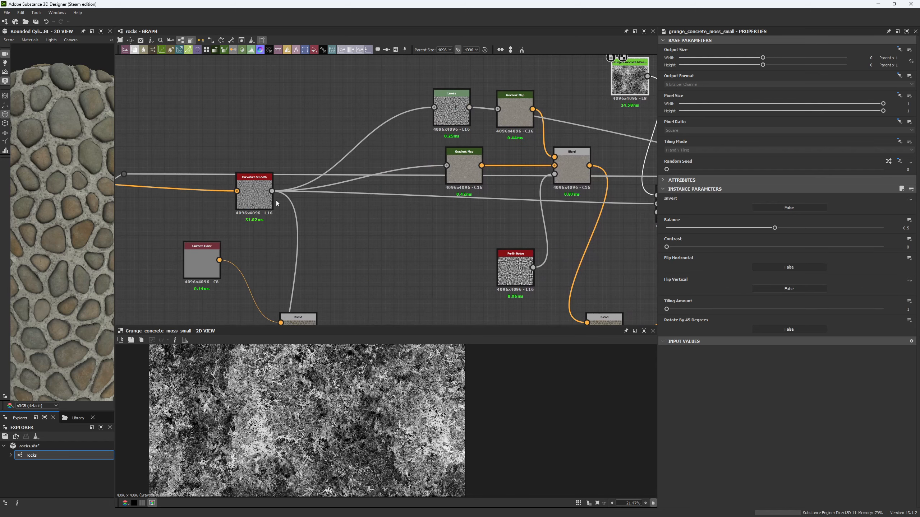
pyautogui.click(264, 202)
pyautogui.doubleClick(263, 202)
# Preview the Gradient Map that colors the curvature and grunge blend, and examine its detail up close.
pyautogui.moveTo(476, 229); pyautogui.dragTo(227, 175, button='middle')
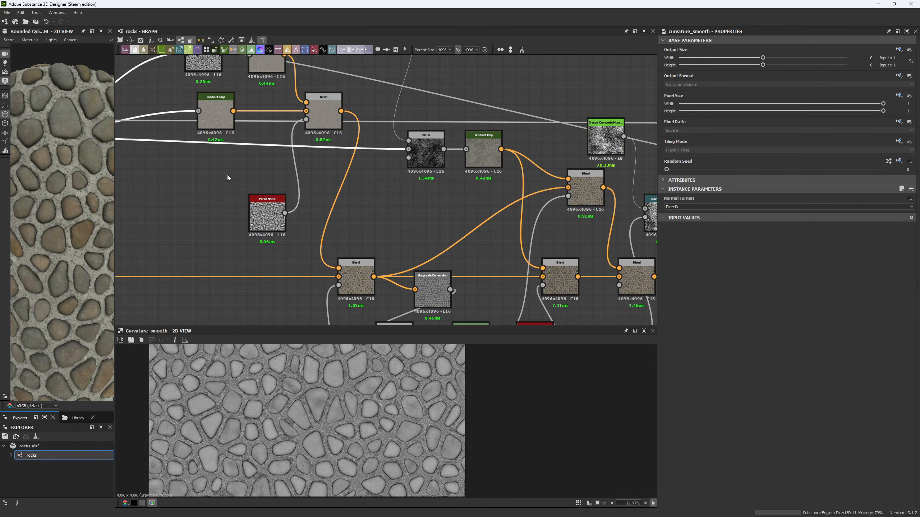
pyautogui.moveTo(468, 197); pyautogui.dragTo(409, 175, button='middle')
pyautogui.doubleClick(420, 131)
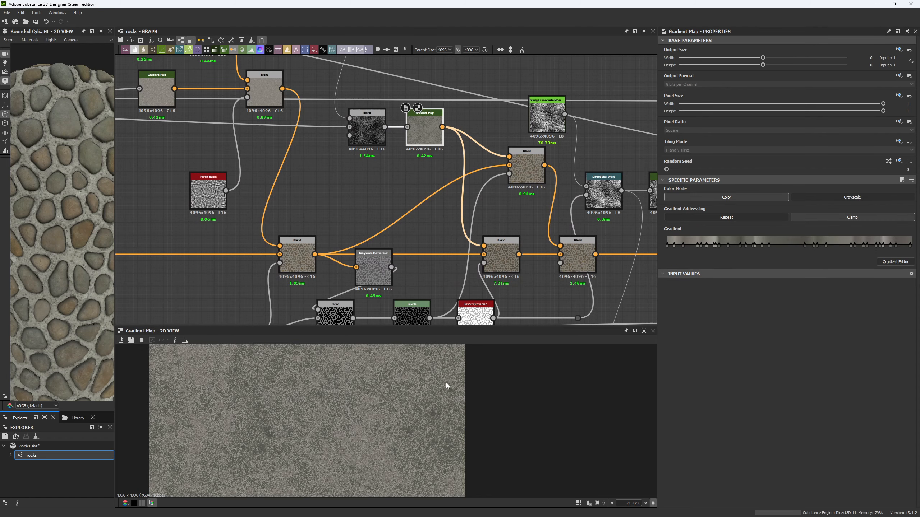
pyautogui.scroll(8, 281, 424)
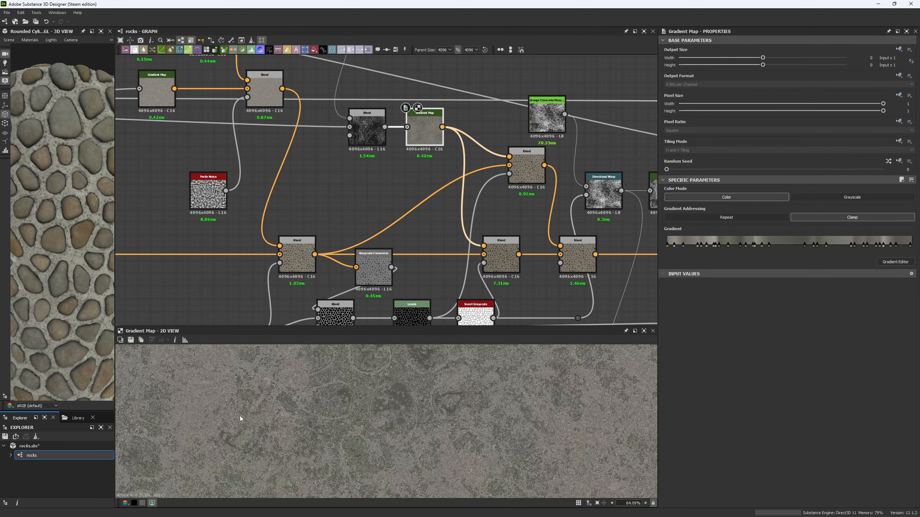
pyautogui.scroll(4, 242, 398)
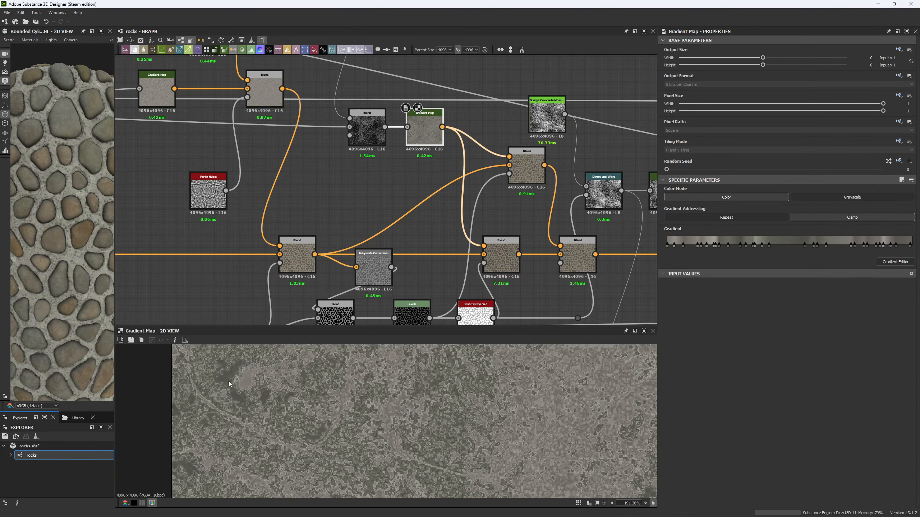
# Preview the Multiply Blend that overlays the grunge gradient map on the base color, and inspect its parameters.
pyautogui.moveTo(434, 162); pyautogui.dragTo(380, 115, button='middle')
pyautogui.doubleClick(448, 215)
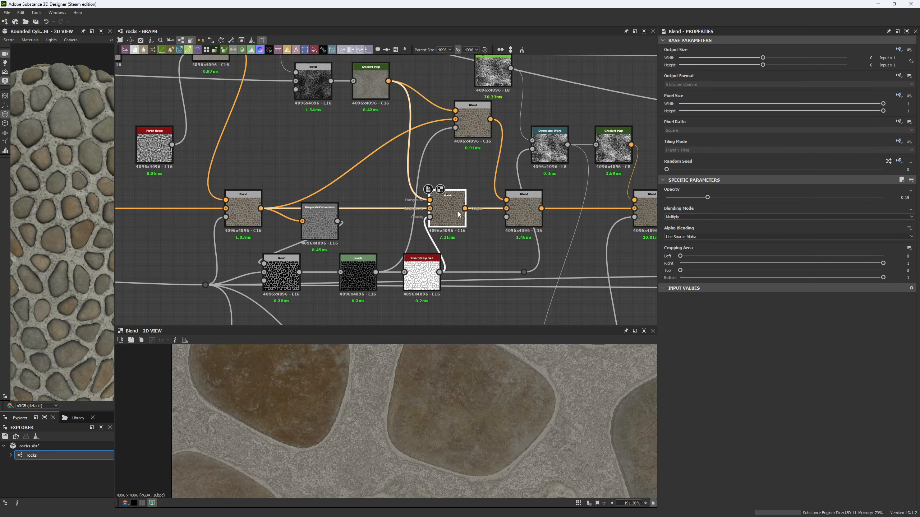
pyautogui.scroll(-1, 359, 387)
pyautogui.scroll(-2, 359, 387)
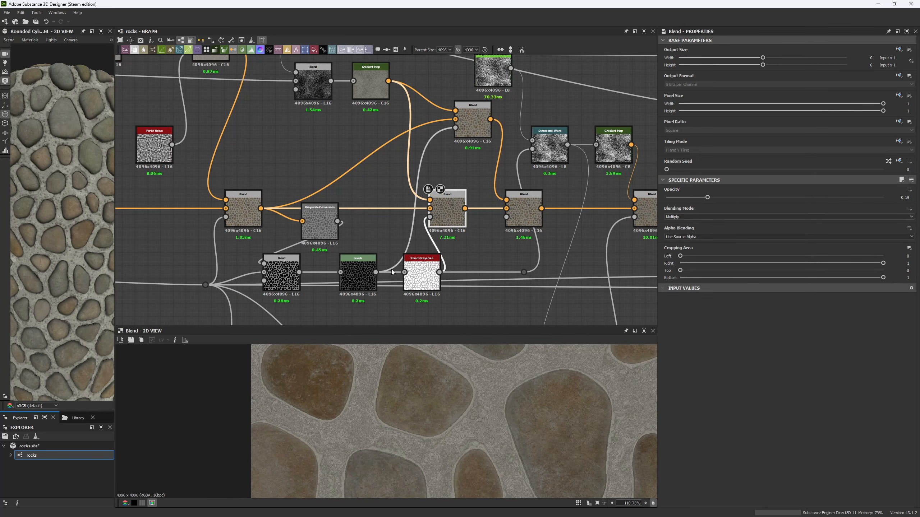
# Rearrange the grayscale Blend, Invert Grayscale and Levels nodes to separate their overlapping connections ahead of the Multiply Blend.
pyautogui.scroll(2, 391, 269)
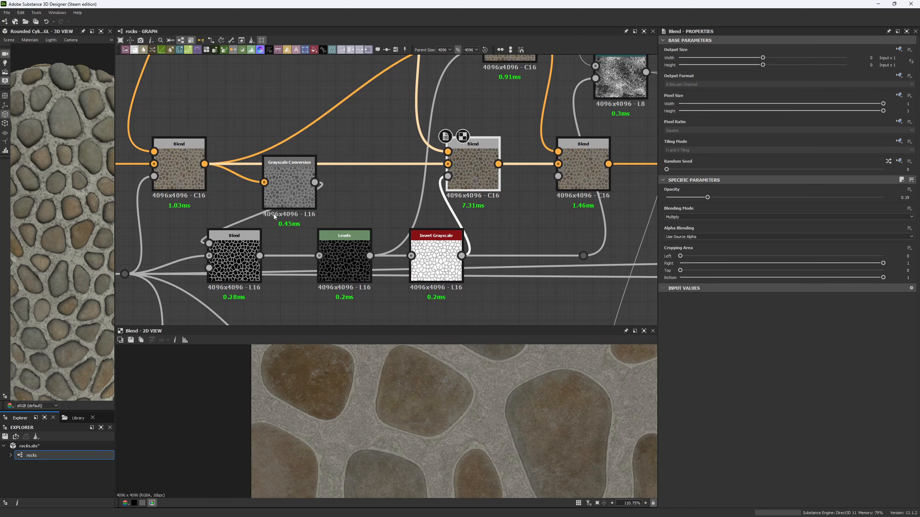
pyautogui.moveTo(224, 269); pyautogui.dragTo(261, 269)
pyautogui.moveTo(435, 253); pyautogui.dragTo(398, 171)
pyautogui.moveTo(353, 245); pyautogui.dragTo(352, 286)
# Preview the mask chain from the base color through Grayscale Conversion, the Multiply Blend and Levels, examining the Levels result up close.
pyautogui.click(288, 179)
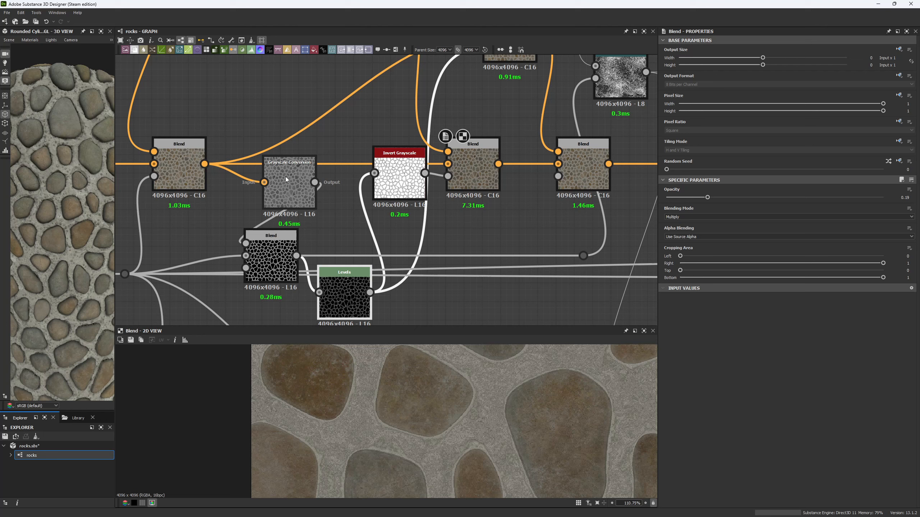
pyautogui.click(192, 160)
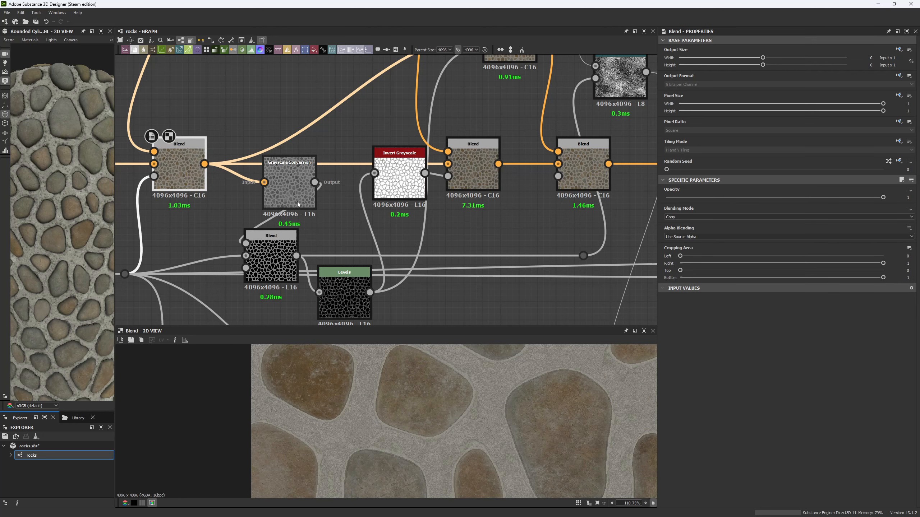
pyautogui.click(297, 185)
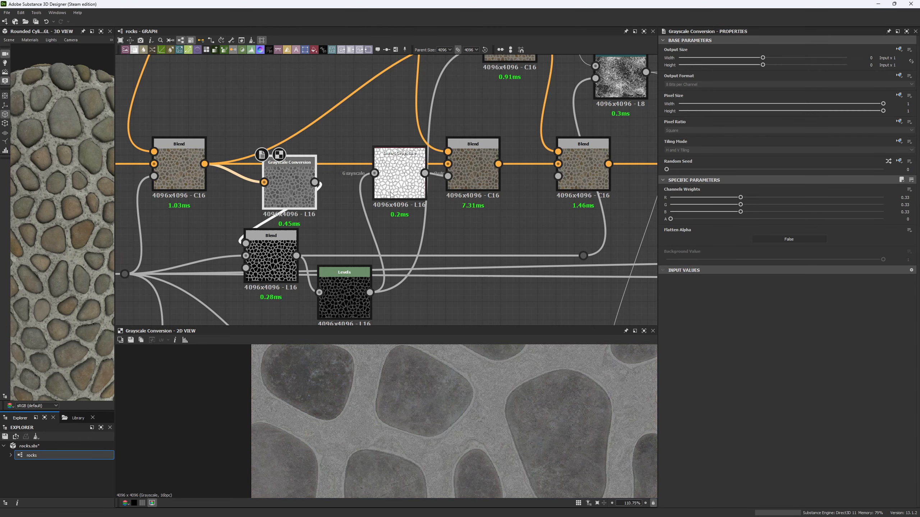
pyautogui.click(270, 258)
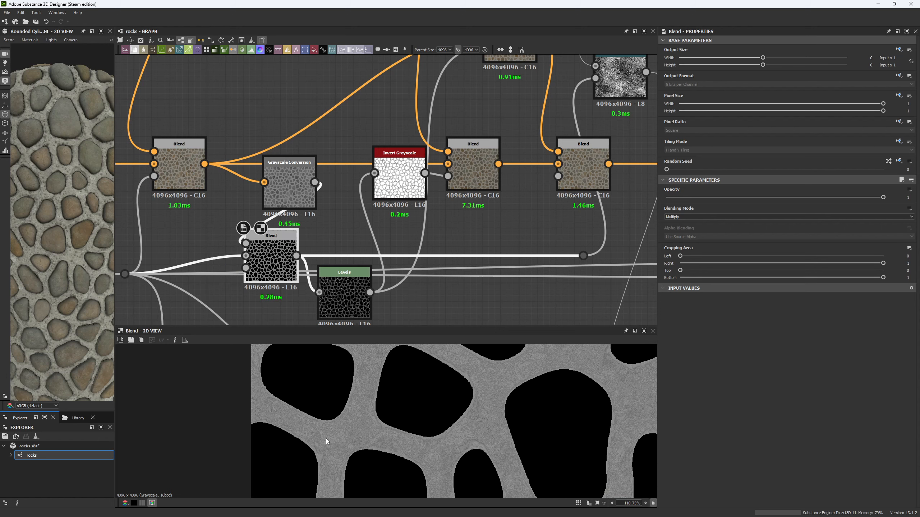
pyautogui.click(338, 288)
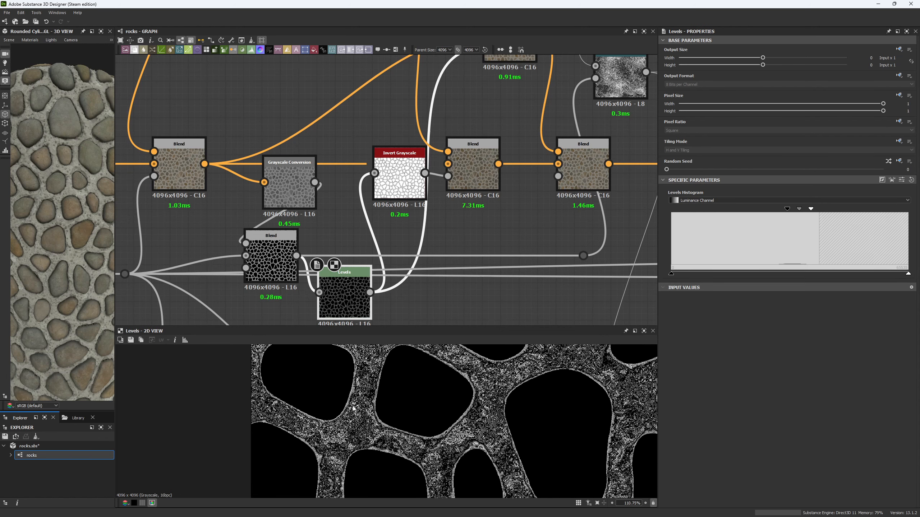
pyautogui.scroll(5, 361, 372)
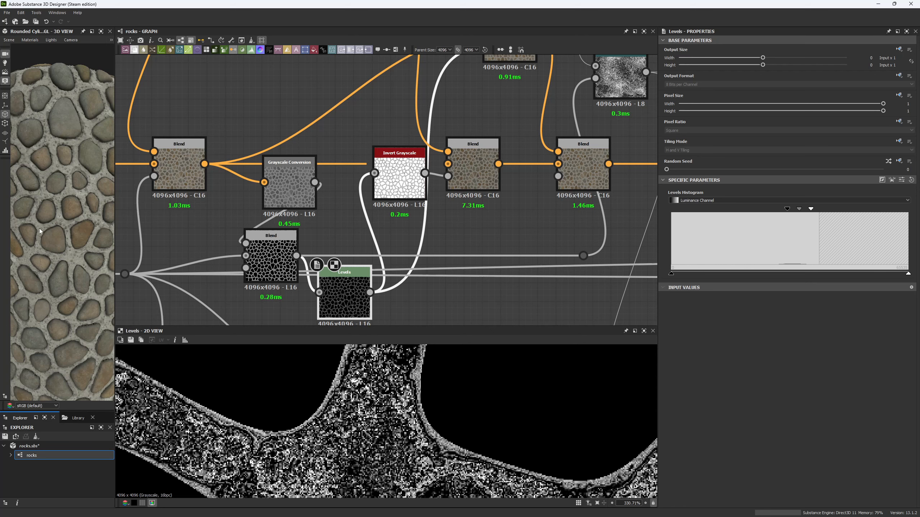
# Inspect the ground up close on the 3D model and check the Levels node's slider values before returning to its histogram.
pyautogui.scroll(10, 78, 348)
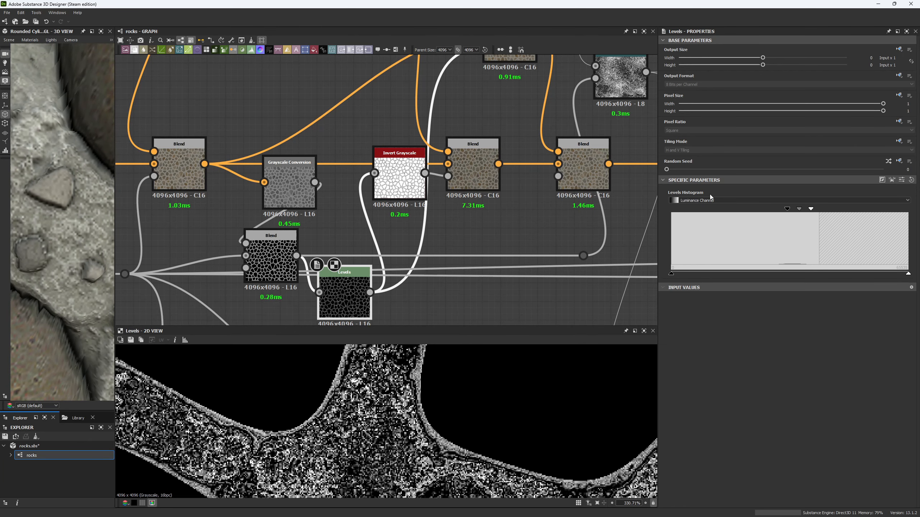
pyautogui.click(901, 180)
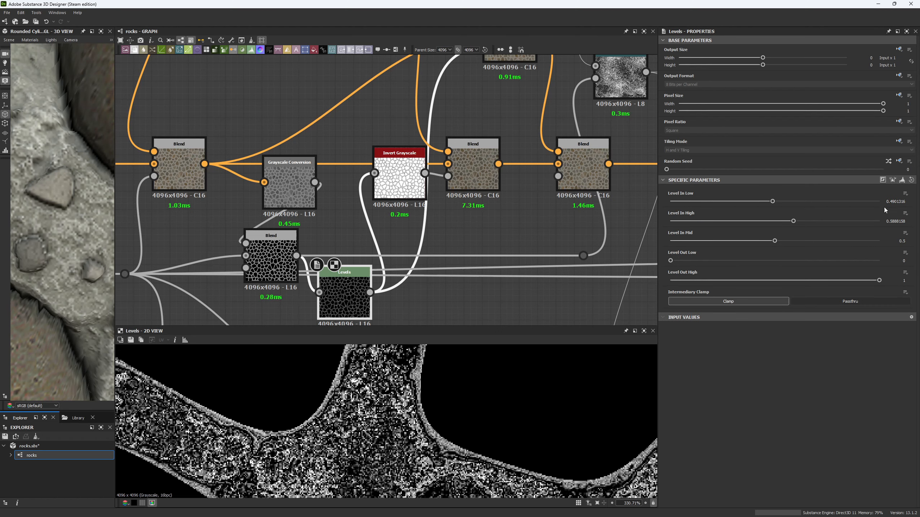
pyautogui.click(902, 179)
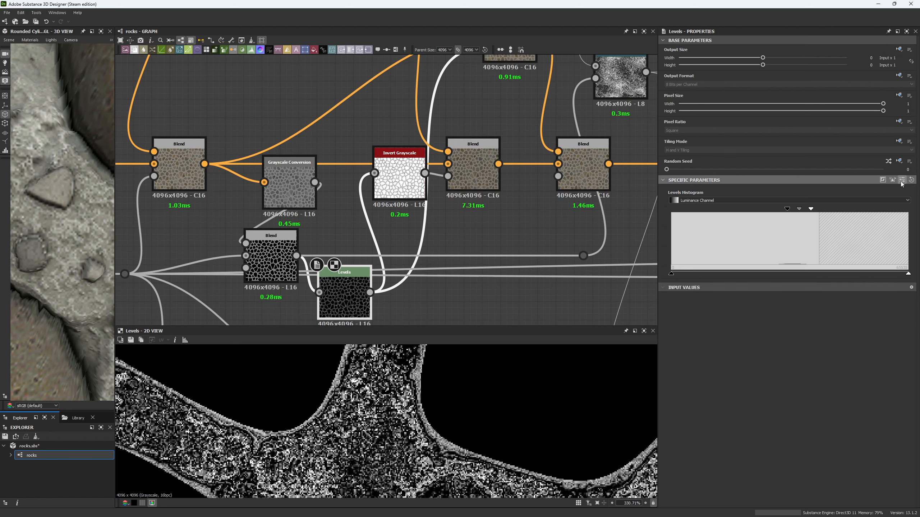
# Preview the Invert Grayscale result and move the node down beside the Levels node, clear of the base color connections.
pyautogui.click(418, 191)
pyautogui.scroll(-5, 374, 374)
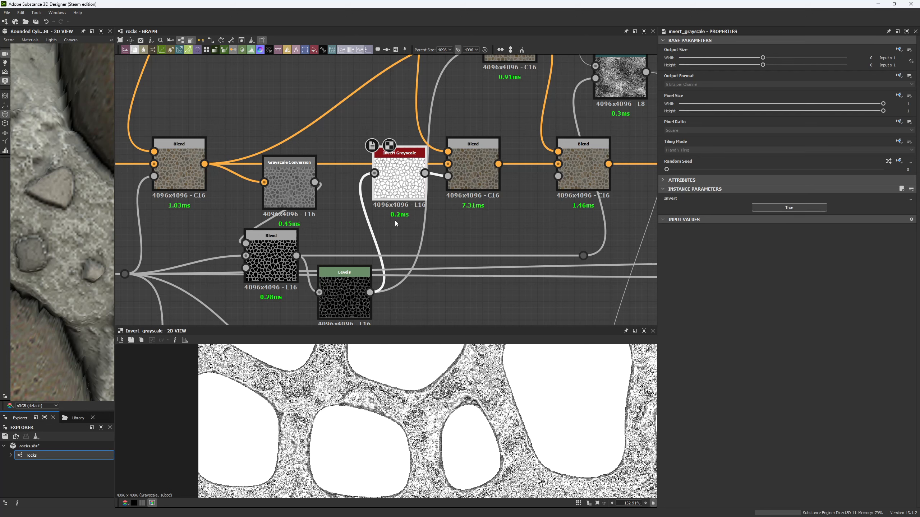
pyautogui.moveTo(467, 159); pyautogui.dragTo(454, 198, button='middle')
pyautogui.moveTo(385, 210); pyautogui.dragTo(430, 305)
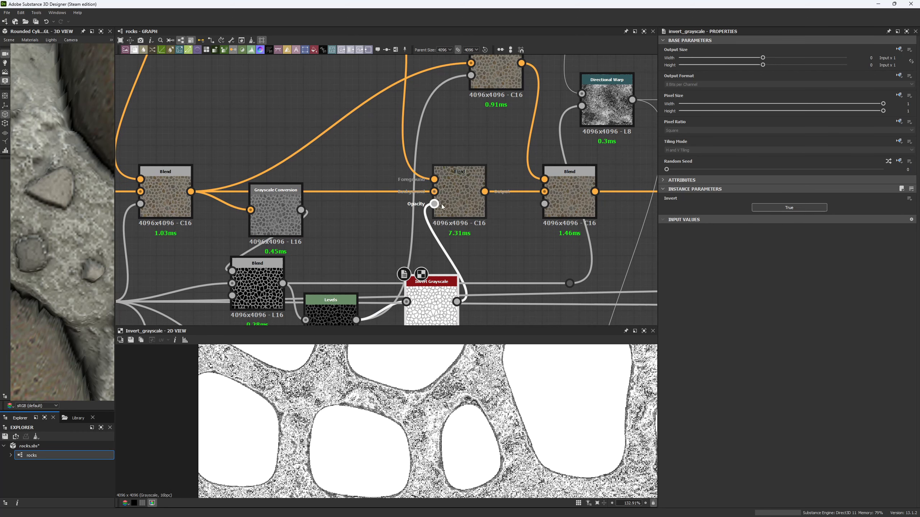
# Preview the Multiply Blend masked by Invert Grayscale and compare its ground color with the preceding Copy Blend.
pyautogui.moveTo(442, 207); pyautogui.dragTo(442, 206)
pyautogui.click(463, 203)
pyautogui.scroll(-2, 380, 404)
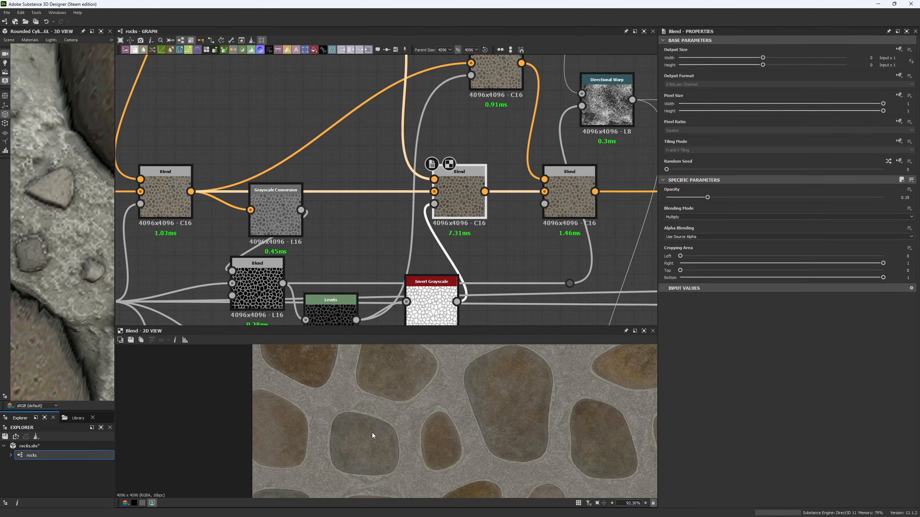
pyautogui.scroll(4, 365, 405)
pyautogui.click(183, 204)
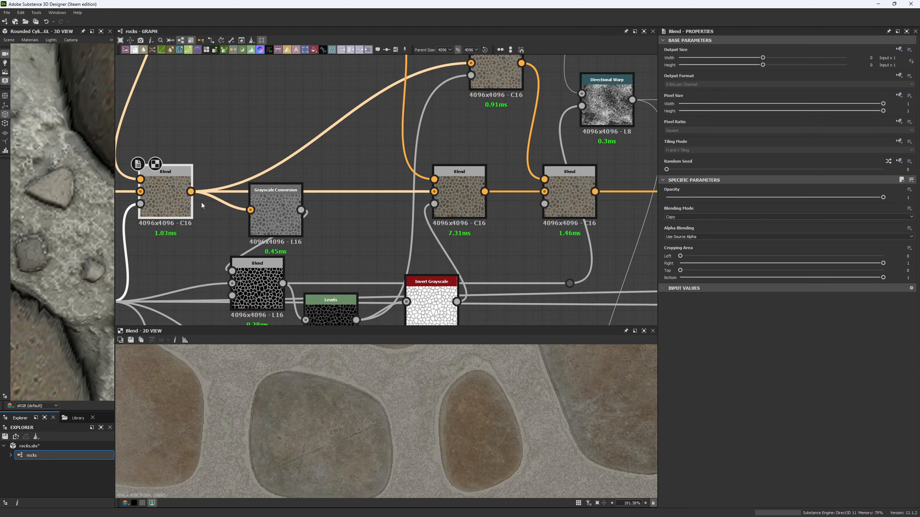
pyautogui.click(464, 192)
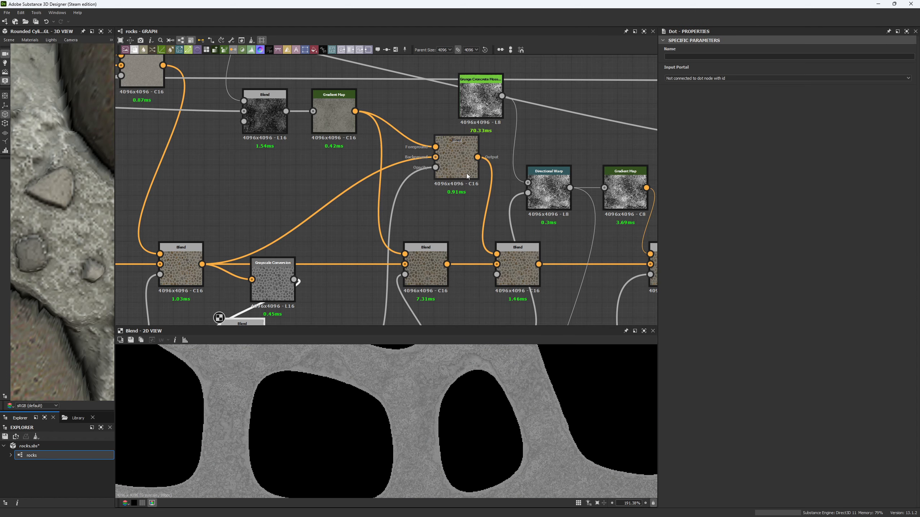
# Preview the upper Multiply Blend, then move its Levels mask node up between Grayscale Conversion and Invert Grayscale and preview it.
pyautogui.doubleClick(466, 173)
pyautogui.moveTo(422, 228); pyautogui.dragTo(428, 142, button='middle')
pyautogui.moveTo(325, 290); pyautogui.dragTo(327, 226)
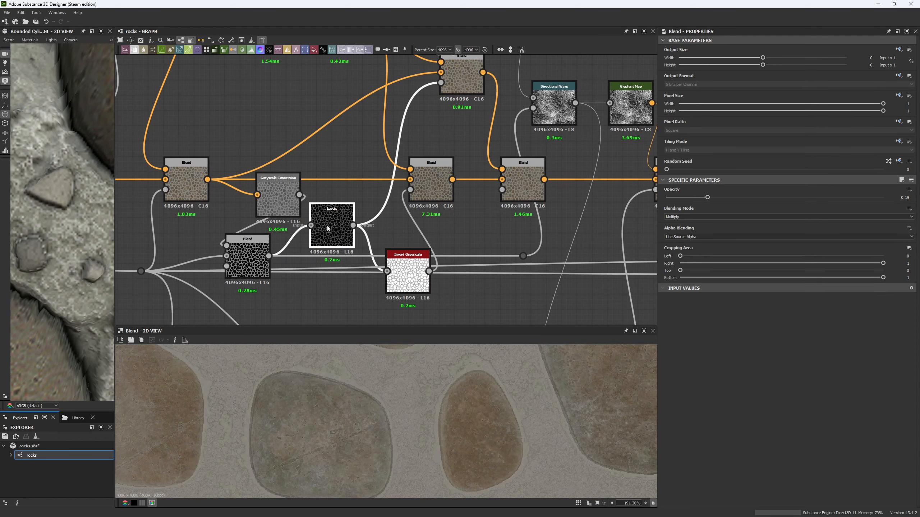
pyautogui.doubleClick(328, 224)
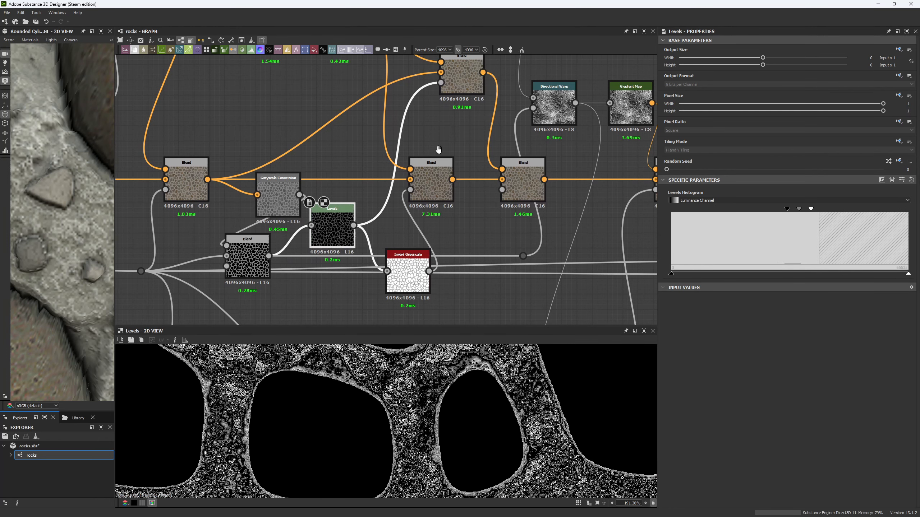
# Compare the base color Copy Blend with the upper Multiply Blend and examine how the latter is connected in the graph.
pyautogui.moveTo(438, 149); pyautogui.dragTo(432, 185, button='middle')
pyautogui.doubleClick(186, 199)
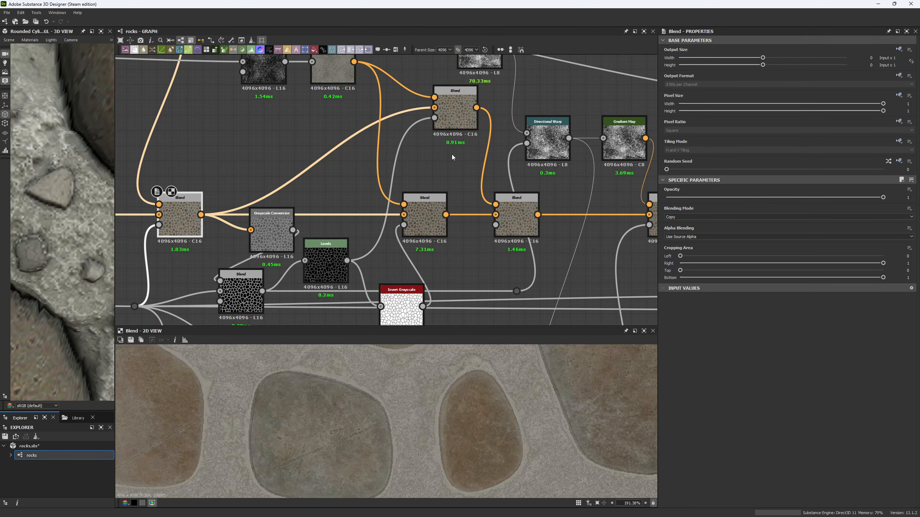
pyautogui.click(455, 125)
pyautogui.moveTo(456, 125); pyautogui.dragTo(454, 146, button='middle')
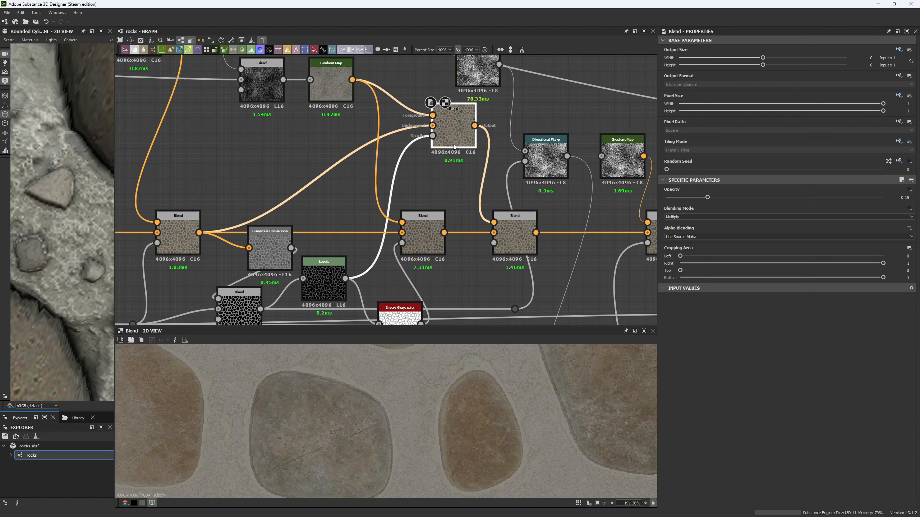
pyautogui.scroll(-5, 455, 146)
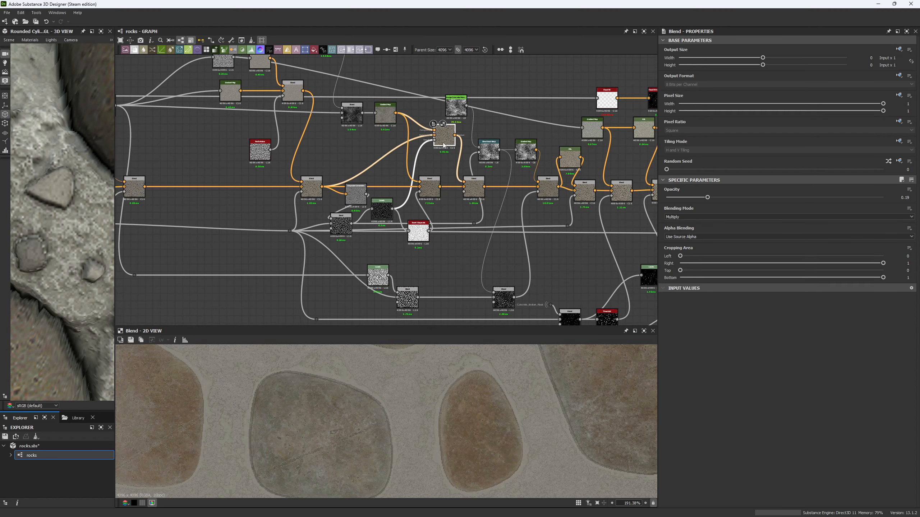
pyautogui.moveTo(444, 143); pyautogui.dragTo(428, 173, button='middle')
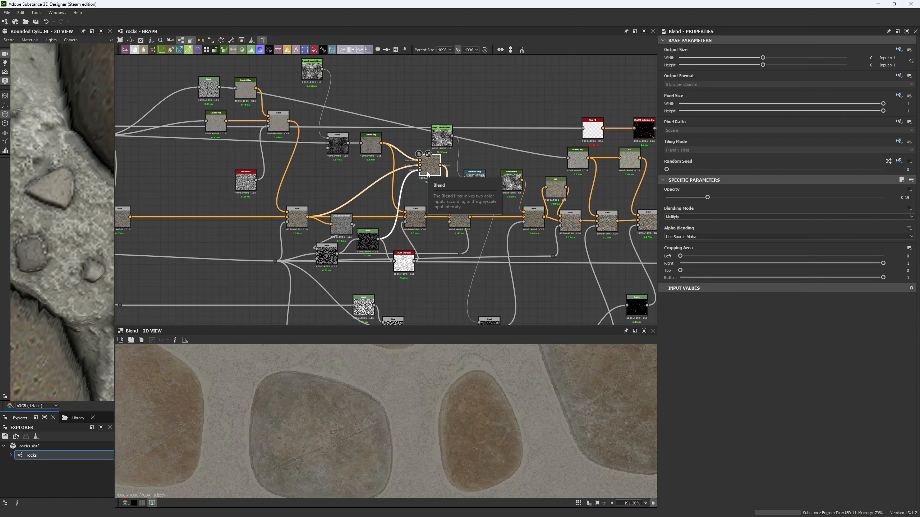
# Preview the Levels mask, the upper Multiply Blend it drives, and the Copy Blend that combines both Multiply results.
pyautogui.scroll(3, 427, 171)
pyautogui.moveTo(418, 217); pyautogui.dragTo(419, 189, button='middle')
pyautogui.click(325, 268)
pyautogui.scroll(-4, 400, 408)
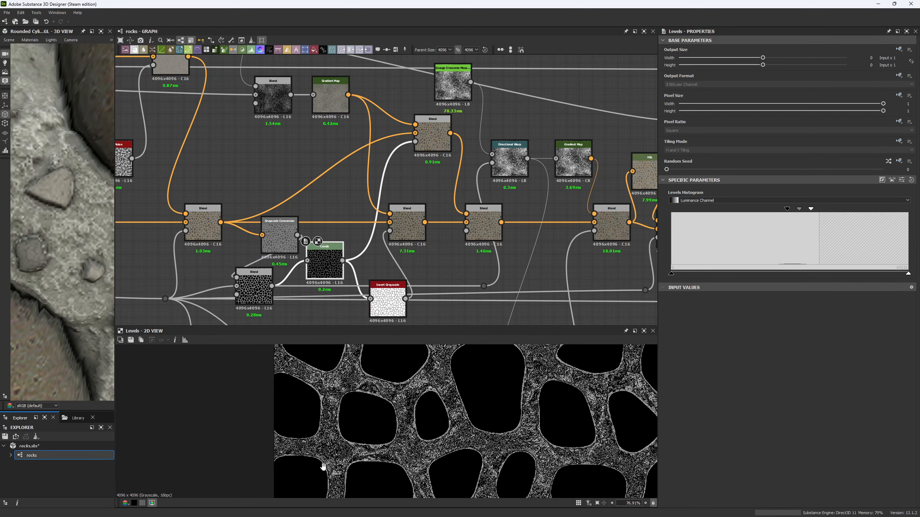
pyautogui.moveTo(329, 468); pyautogui.dragTo(316, 403, button='middle')
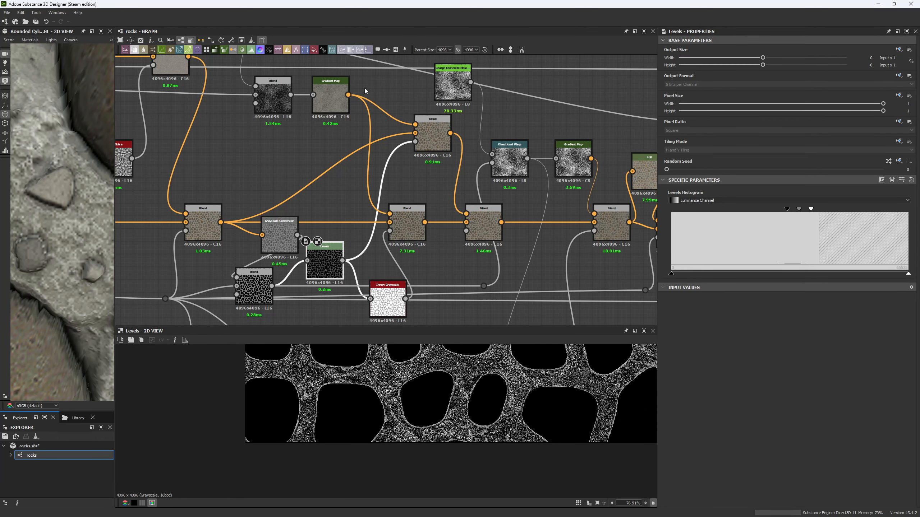
pyautogui.click(433, 137)
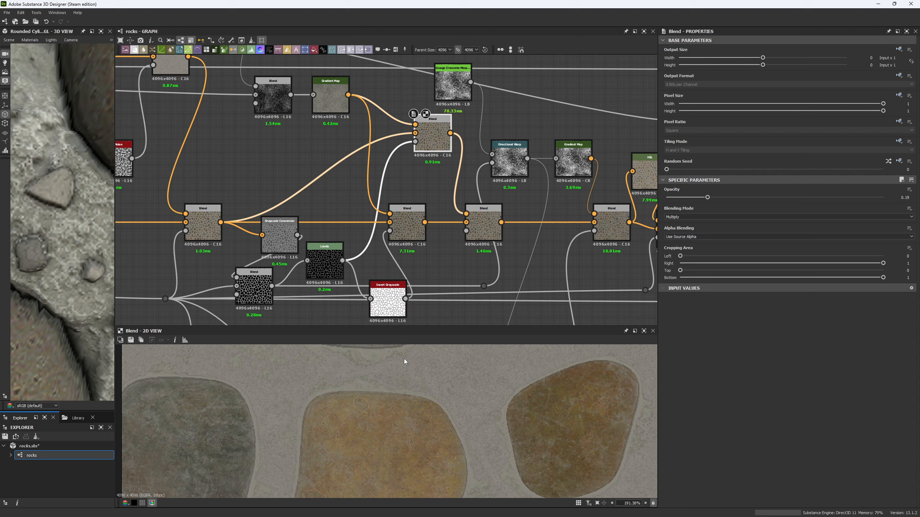
pyautogui.click(495, 231)
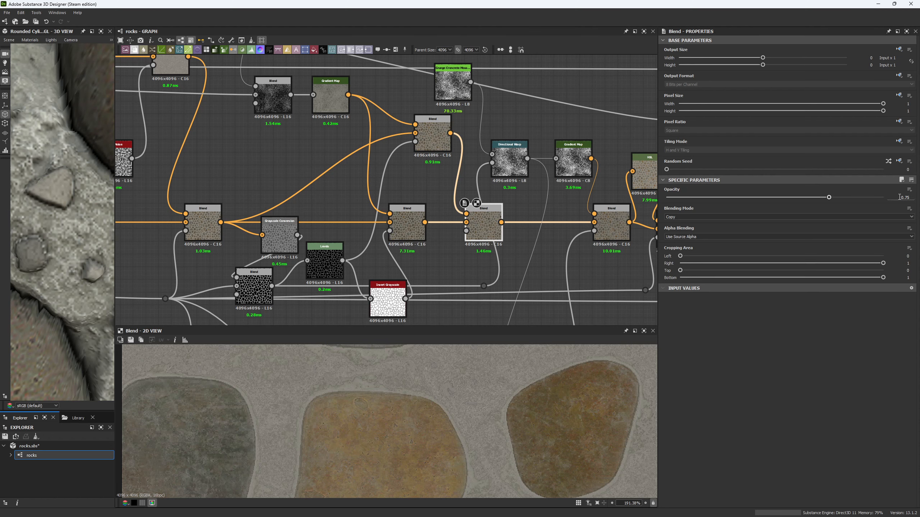
# Preview the Grunge Concrete Moss texture and the Directional Warp that distorts it, examining the warped pattern up close.
pyautogui.moveTo(542, 193); pyautogui.dragTo(379, 220, button='middle')
pyautogui.doubleClick(291, 109)
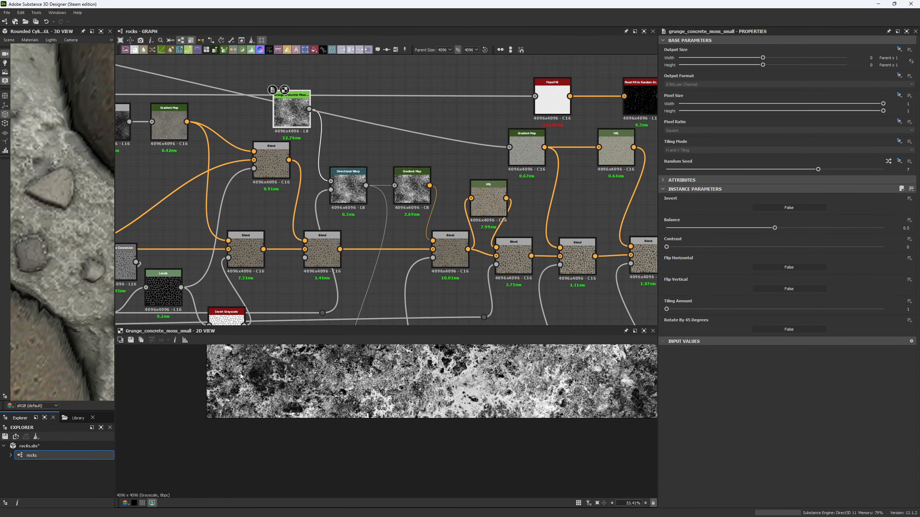
pyautogui.scroll(-3, 242, 377)
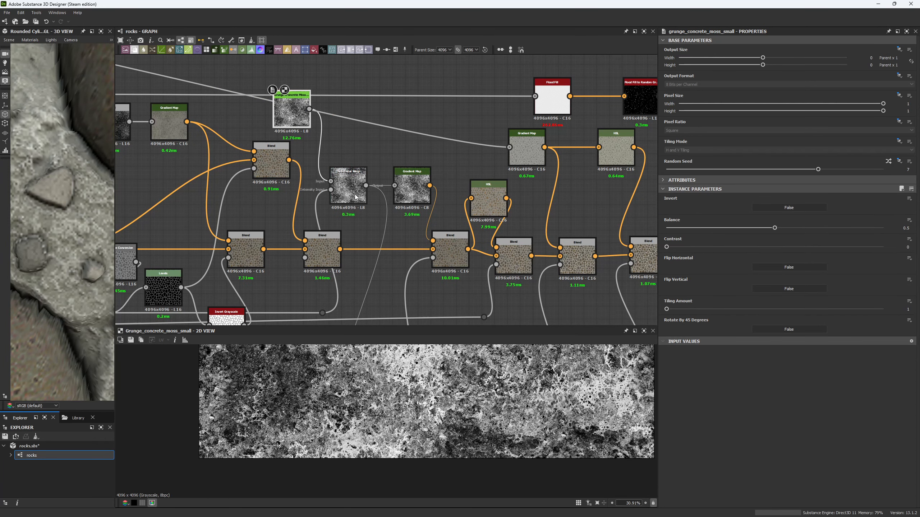
pyautogui.doubleClick(355, 197)
pyautogui.scroll(6, 397, 411)
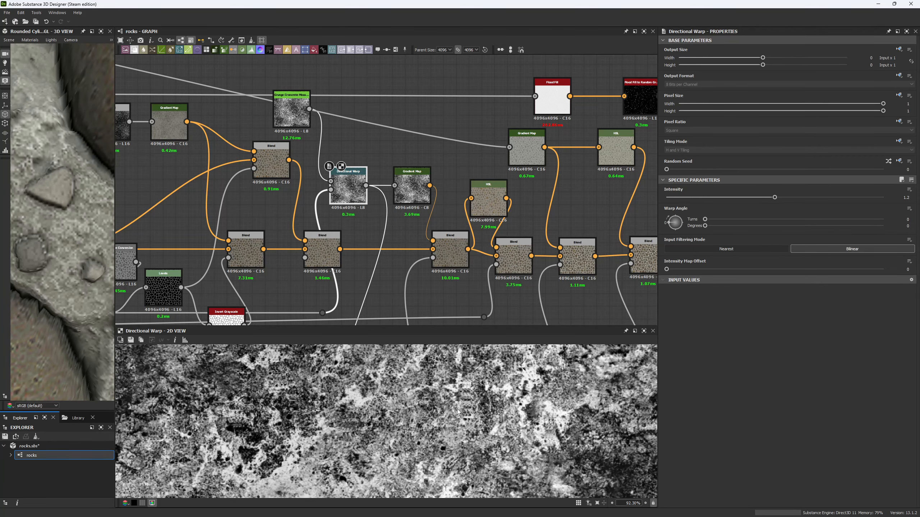
# Trace the Directional Warp's intensity input back to the grayscale Multiply Blend and preview that ground mask.
pyautogui.moveTo(357, 281); pyautogui.dragTo(382, 199, button='middle')
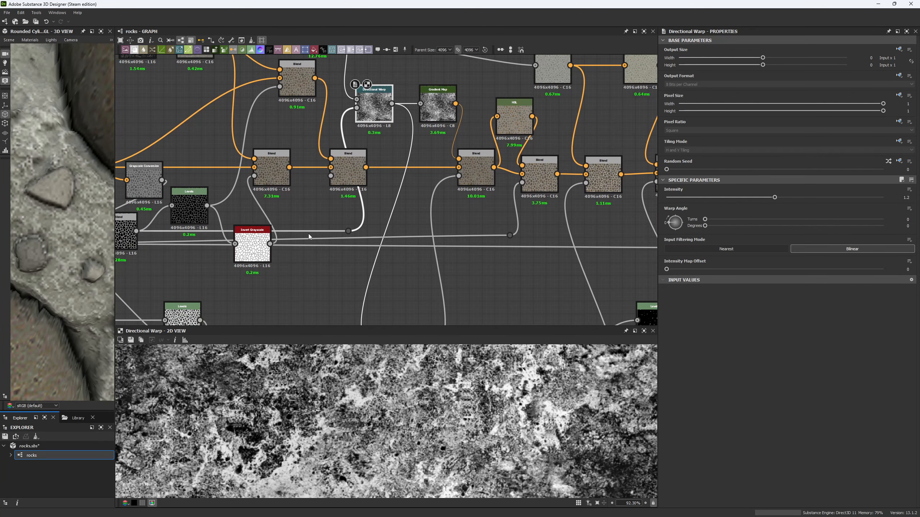
pyautogui.doubleClick(348, 231)
pyautogui.scroll(5, 343, 439)
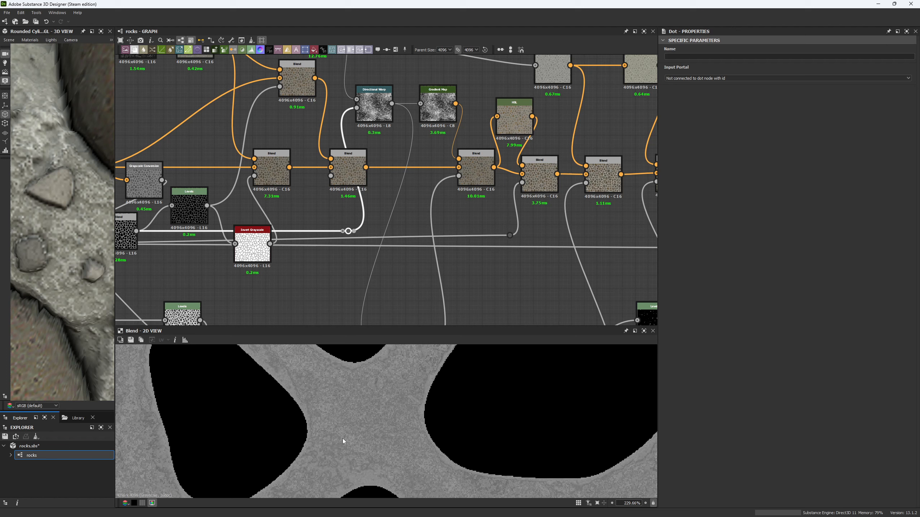
pyautogui.moveTo(144, 232); pyautogui.dragTo(342, 206, button='middle')
pyautogui.doubleClick(312, 205)
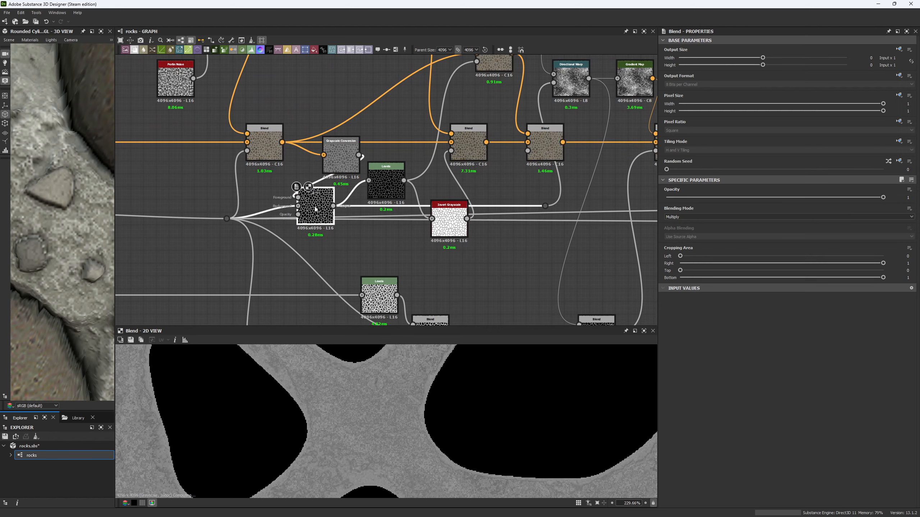
pyautogui.scroll(-4, 344, 406)
# Preview the Gradient Map that converts the warped grunge to color.
pyautogui.moveTo(460, 181); pyautogui.dragTo(331, 205, button='middle')
pyautogui.moveTo(444, 130); pyautogui.dragTo(307, 210, button='middle')
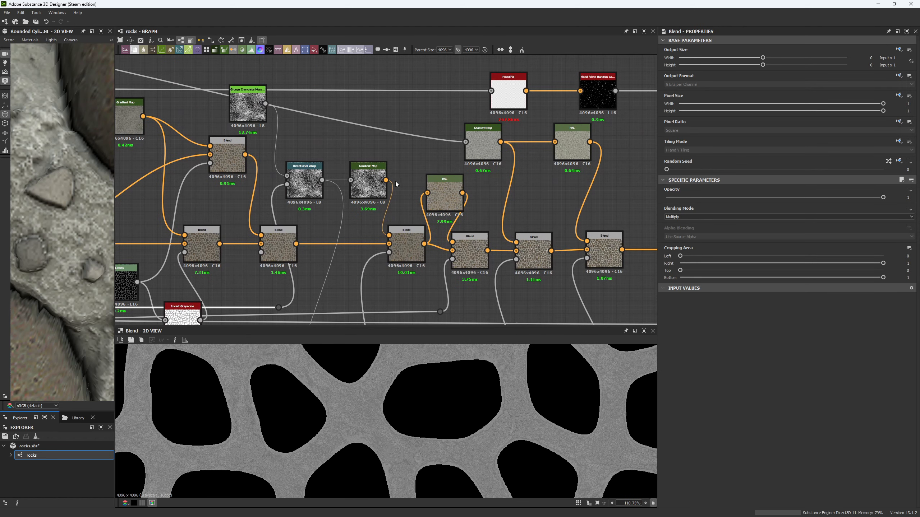
pyautogui.doubleClick(370, 181)
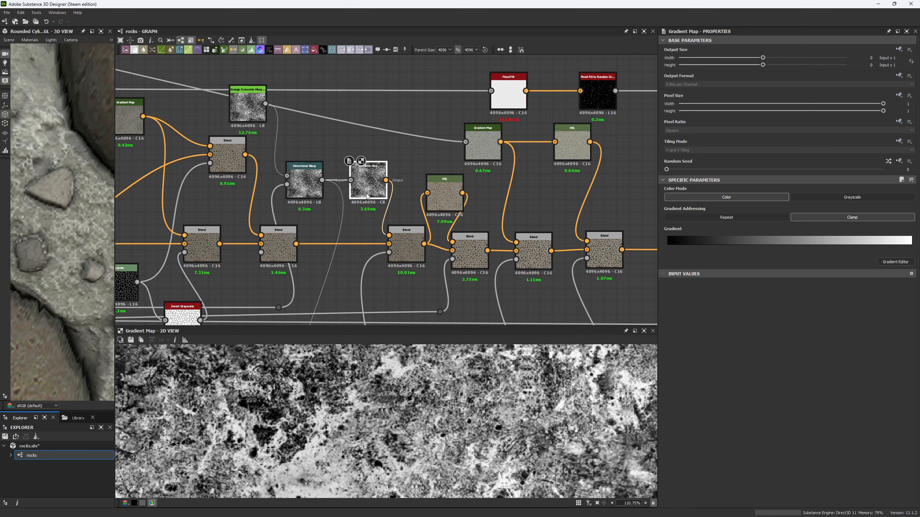
pyautogui.scroll(-3, 416, 382)
# Try an opacity of 0.83 on the Multiply Blend that applies the warped grunge, and compare with the preceding Copy Blend.
pyautogui.doubleClick(406, 248)
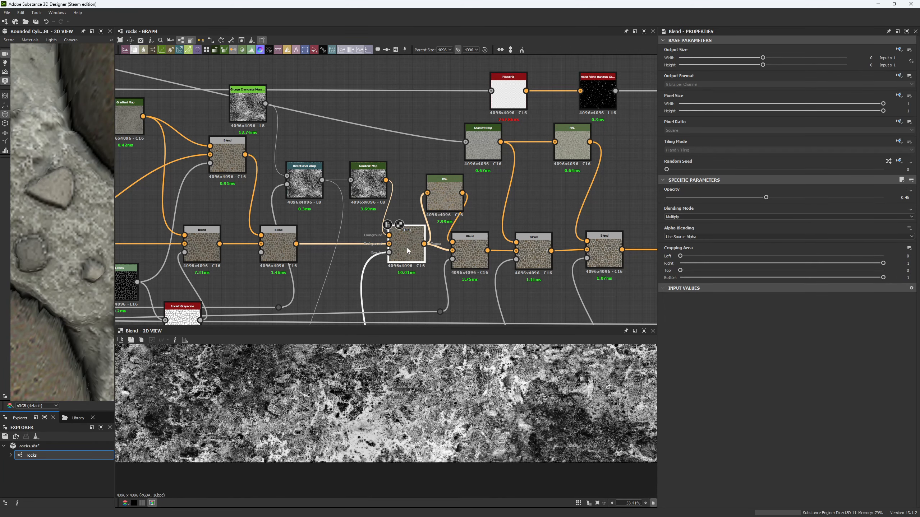
pyautogui.moveTo(766, 197); pyautogui.dragTo(846, 197)
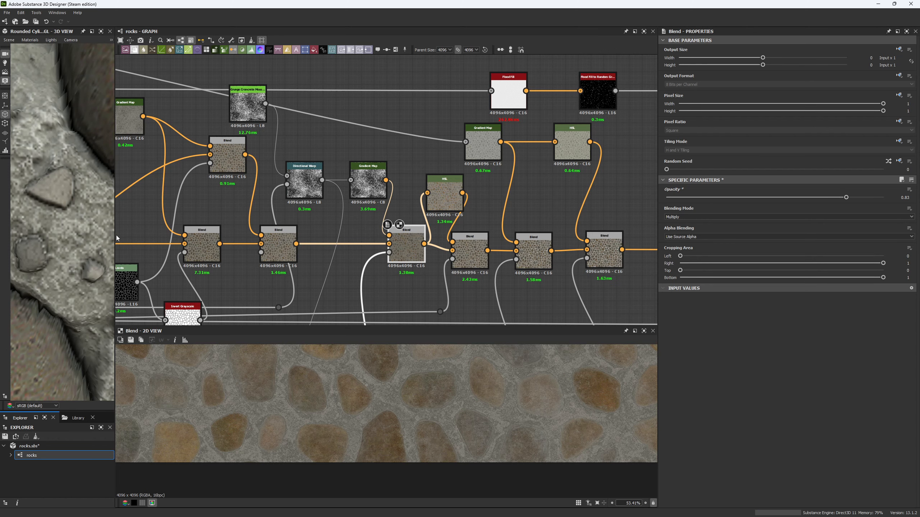
pyautogui.doubleClick(278, 247)
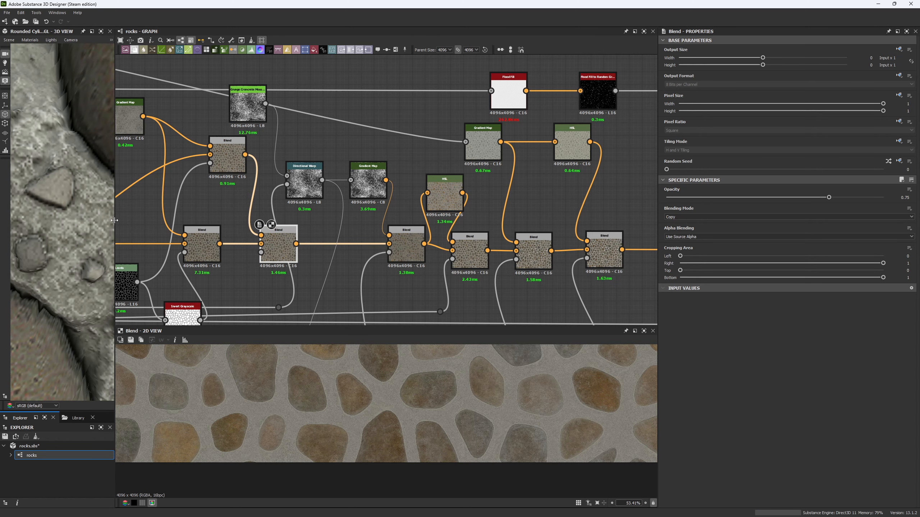
# Widen the 3D view and zoom to inspect the rocks and ground on the rounded cylinder.
pyautogui.moveTo(115, 225); pyautogui.dragTo(391, 225)
pyautogui.scroll(-5, 187, 114)
pyautogui.scroll(1, 194, 148)
pyautogui.scroll(6, 217, 249)
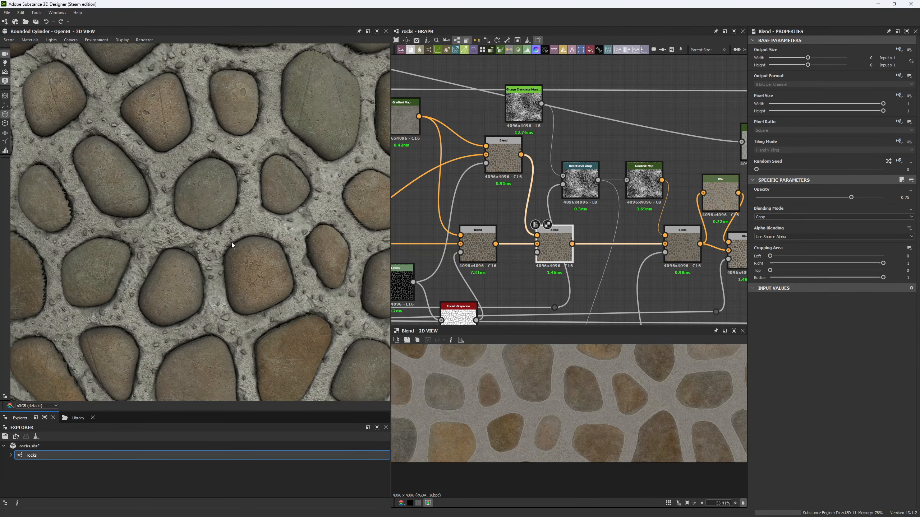
# Preview the Copy Blend after the HSL node, check the grunge Multiply Blend's parameters, and inspect the HSL adjustment.
pyautogui.moveTo(600, 255); pyautogui.dragTo(593, 228, button='middle')
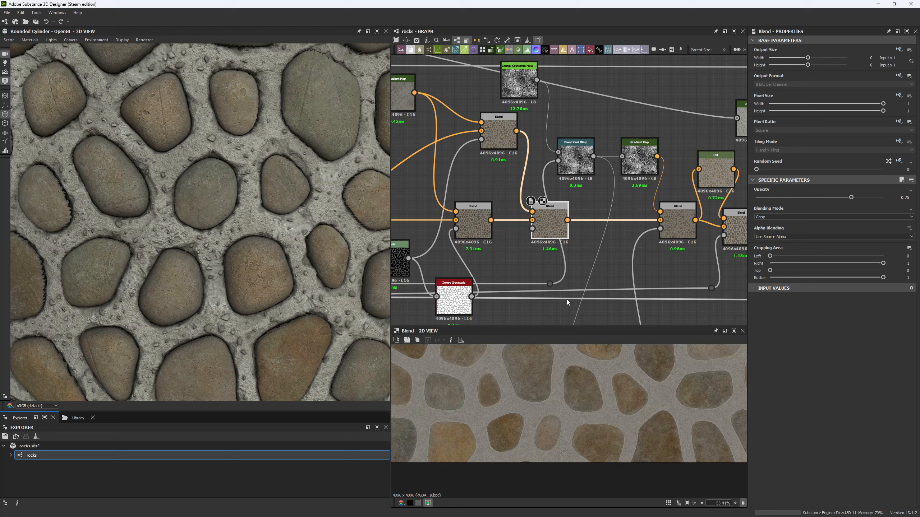
pyautogui.moveTo(699, 216); pyautogui.dragTo(533, 233, button='middle')
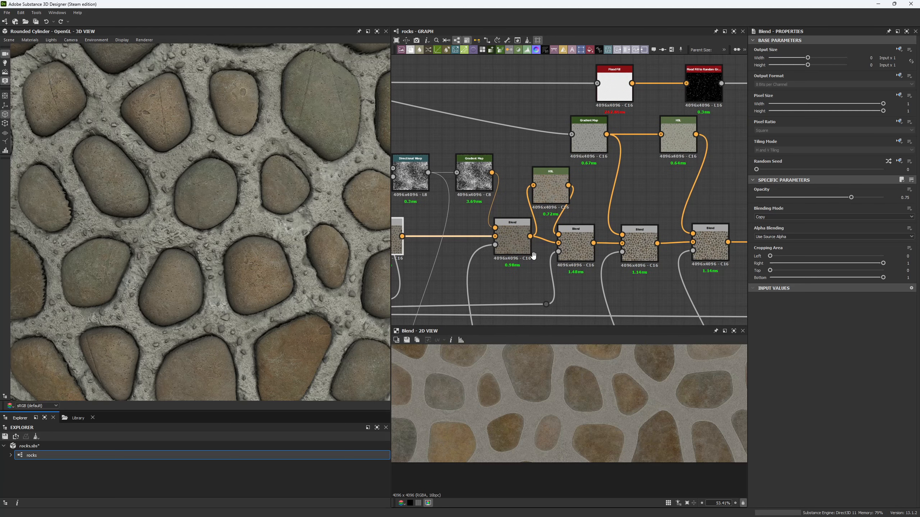
pyautogui.click(573, 240)
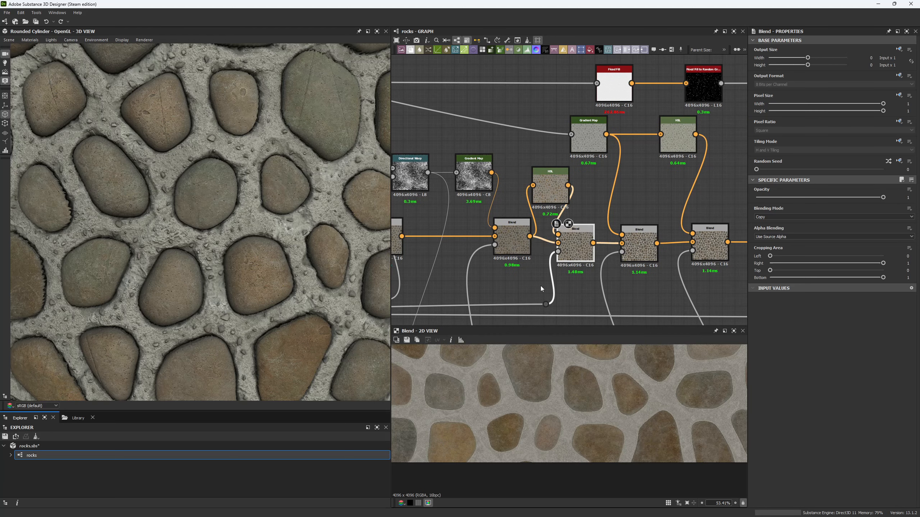
pyautogui.scroll(5, 506, 397)
pyautogui.click(512, 238)
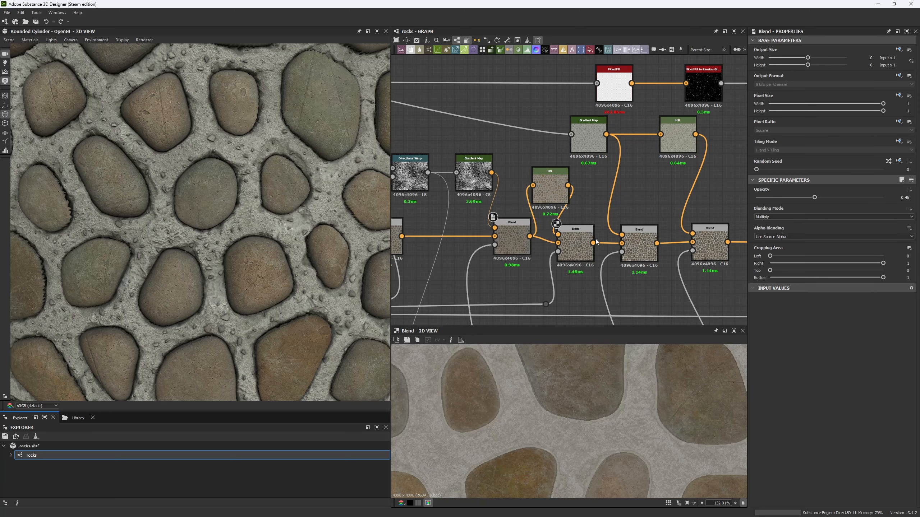
pyautogui.click(549, 190)
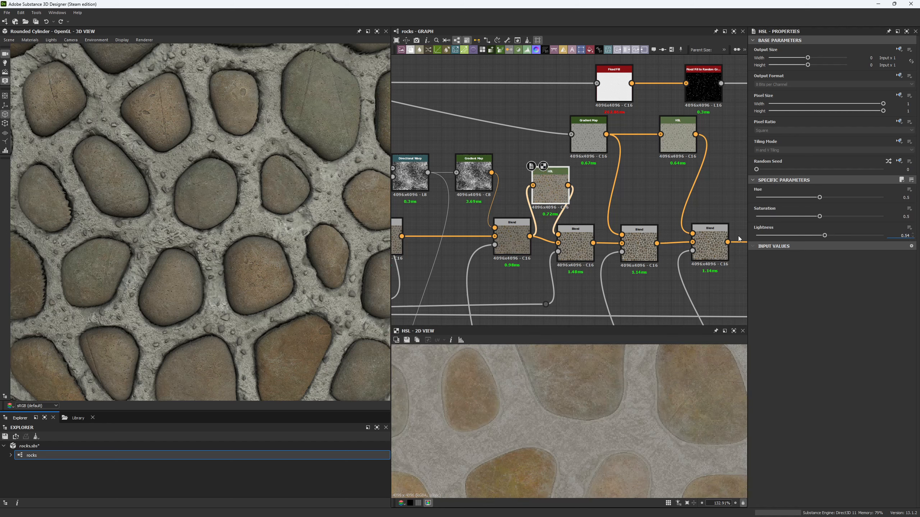
# Preview the inverted grayscale mask that drives the opacity of the Copy Blend after the HSL node.
pyautogui.click(546, 304)
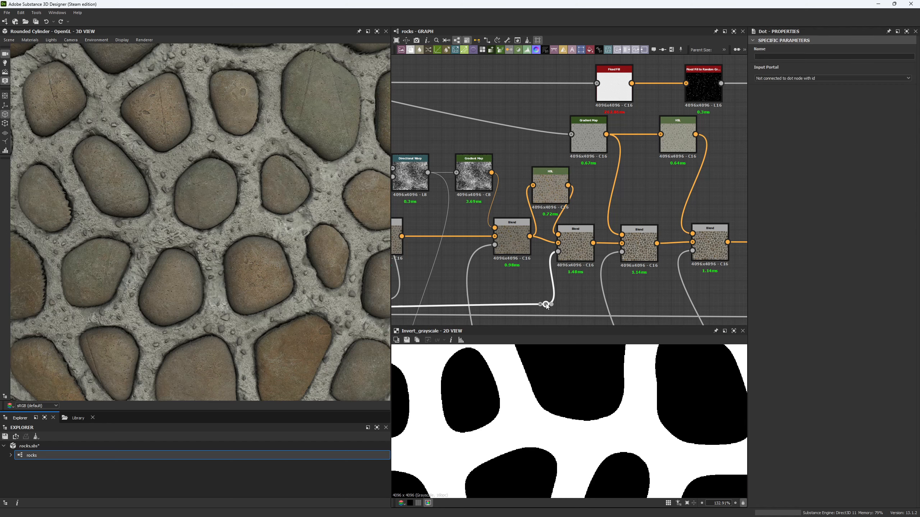
pyautogui.moveTo(481, 294); pyautogui.dragTo(554, 244, button='middle')
pyautogui.moveTo(639, 220); pyautogui.dragTo(535, 230, button='middle')
pyautogui.scroll(1, 559, 193)
pyautogui.moveTo(558, 193); pyautogui.dragTo(520, 221, button='middle')
pyautogui.moveTo(516, 220); pyautogui.dragTo(524, 212)
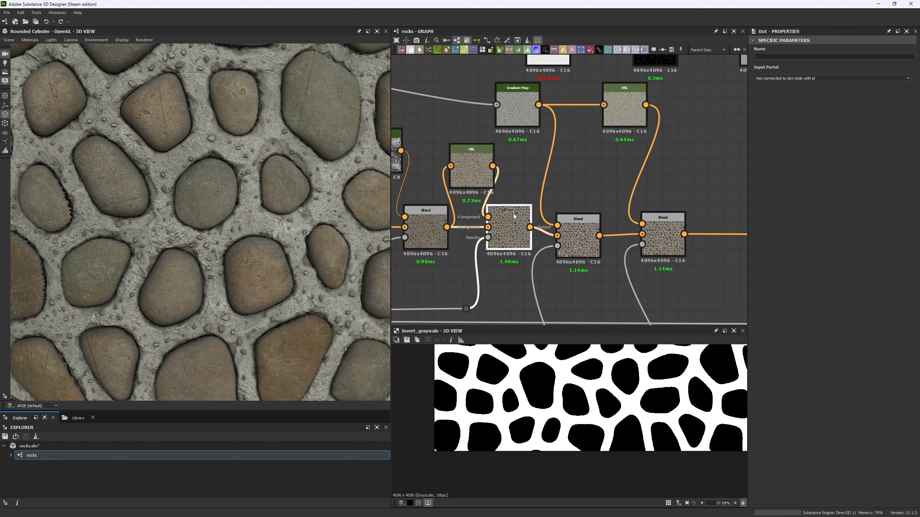
# Compare the output of the grunge Multiply Blend with the HSL node's result in a close 2D view.
pyautogui.moveTo(436, 212); pyautogui.dragTo(504, 201, button='middle')
pyautogui.click(503, 201)
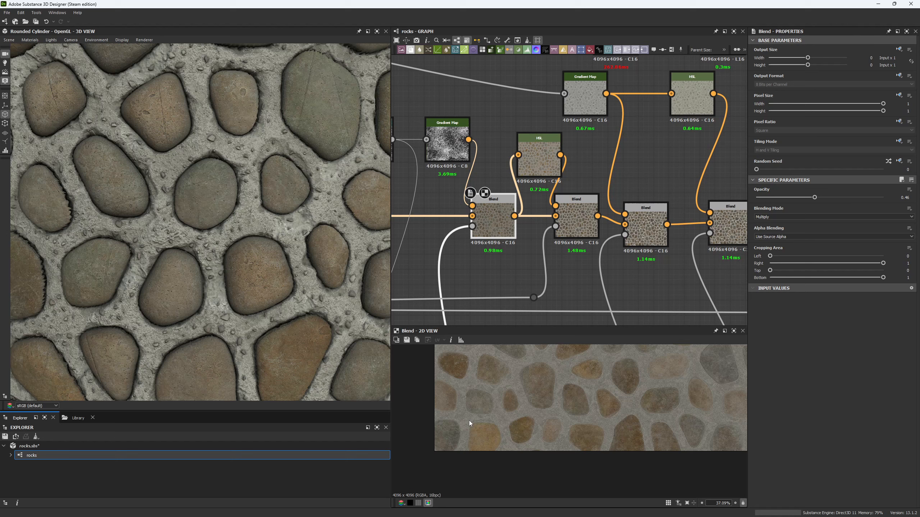
pyautogui.scroll(6, 527, 420)
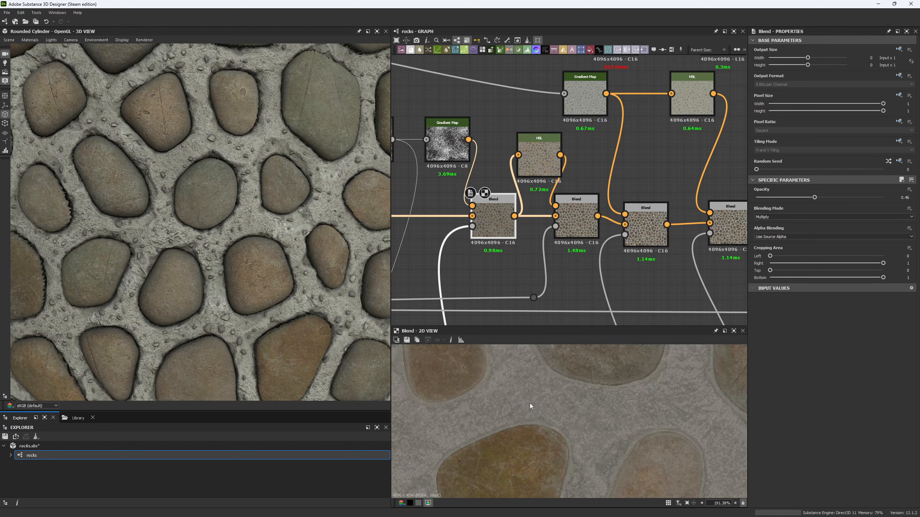
pyautogui.click(449, 139)
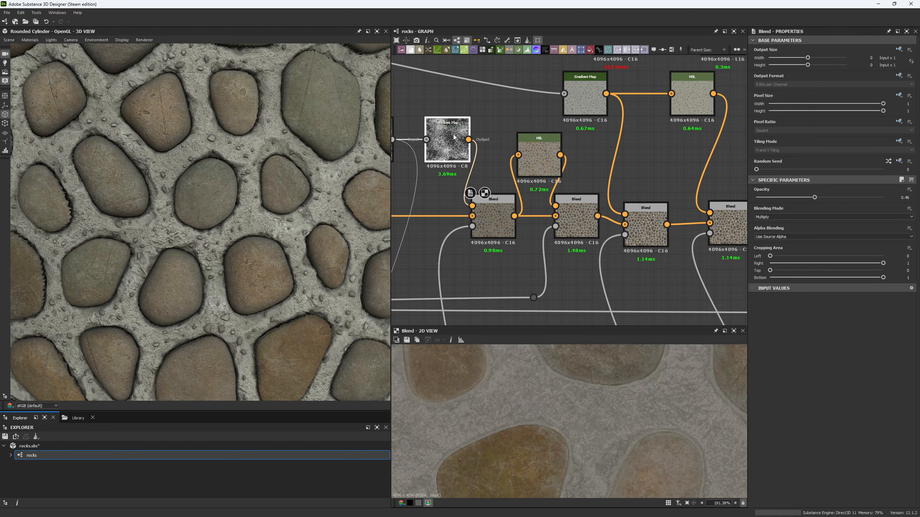
pyautogui.click(541, 164)
pyautogui.doubleClick(540, 162)
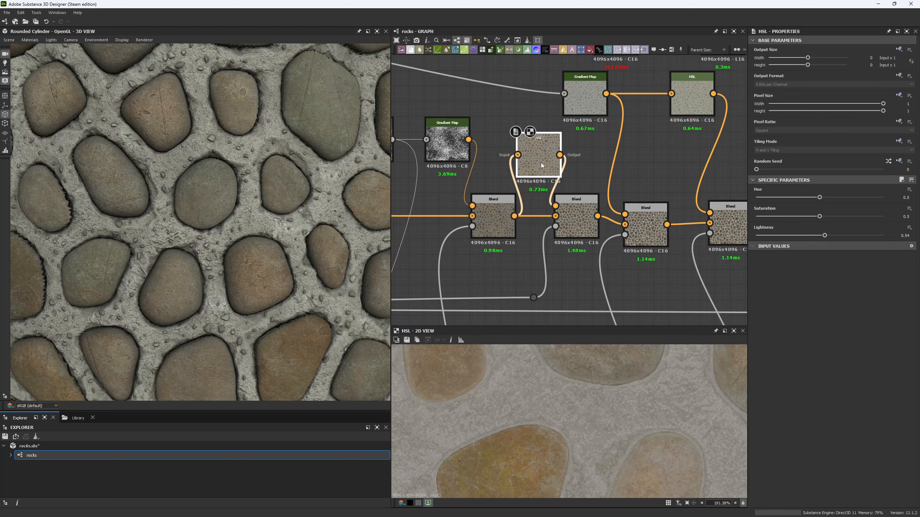
# Inspect the Screen Blend's parameters and trace its opacity mask back to the Multiply Blend that feeds the Threshold node.
pyautogui.moveTo(583, 160); pyautogui.dragTo(487, 150, button='middle')
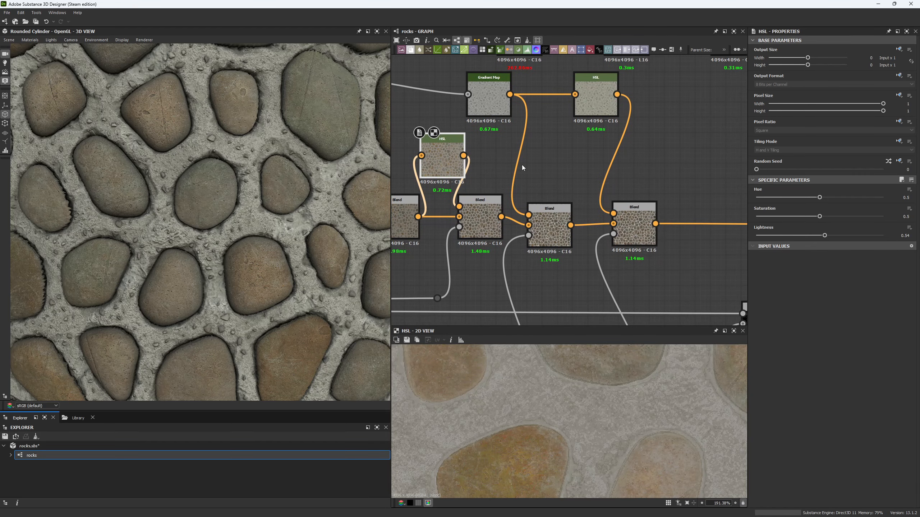
pyautogui.click(547, 223)
pyautogui.scroll(-2, 479, 281)
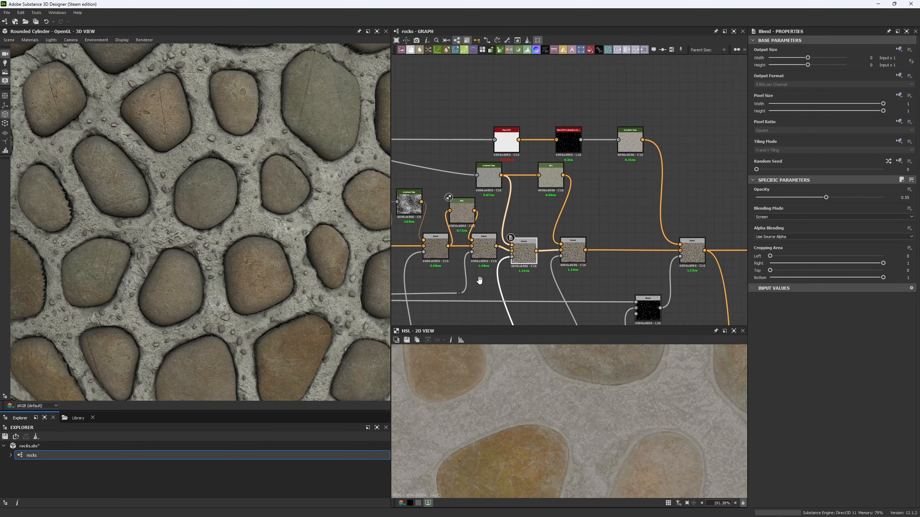
pyautogui.scroll(-1, 479, 278)
pyautogui.moveTo(479, 278); pyautogui.dragTo(465, 222, button='middle')
pyautogui.scroll(1, 511, 209)
pyautogui.moveTo(496, 252); pyautogui.dragTo(523, 174, button='middle')
pyautogui.scroll(2, 476, 278)
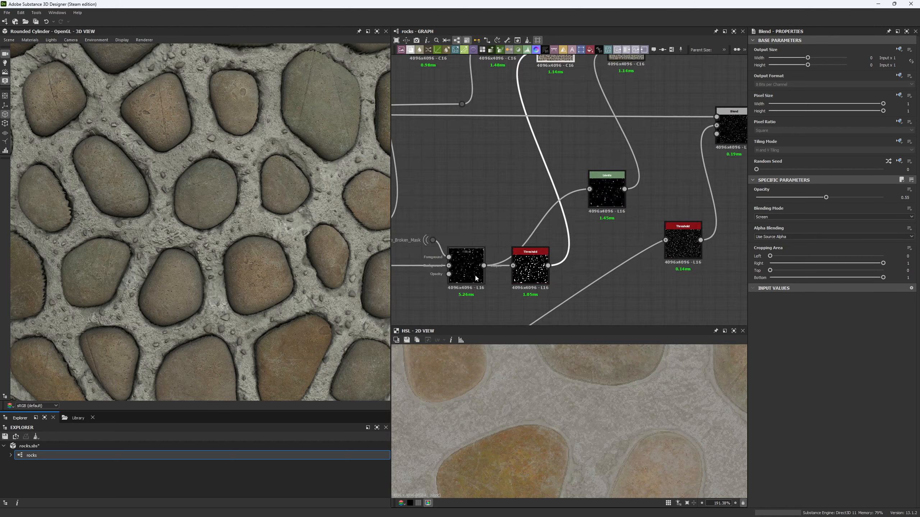
pyautogui.scroll(1, 475, 278)
pyautogui.doubleClick(476, 278)
pyautogui.scroll(-3, 502, 413)
pyautogui.moveTo(501, 413); pyautogui.dragTo(627, 450, button='middle')
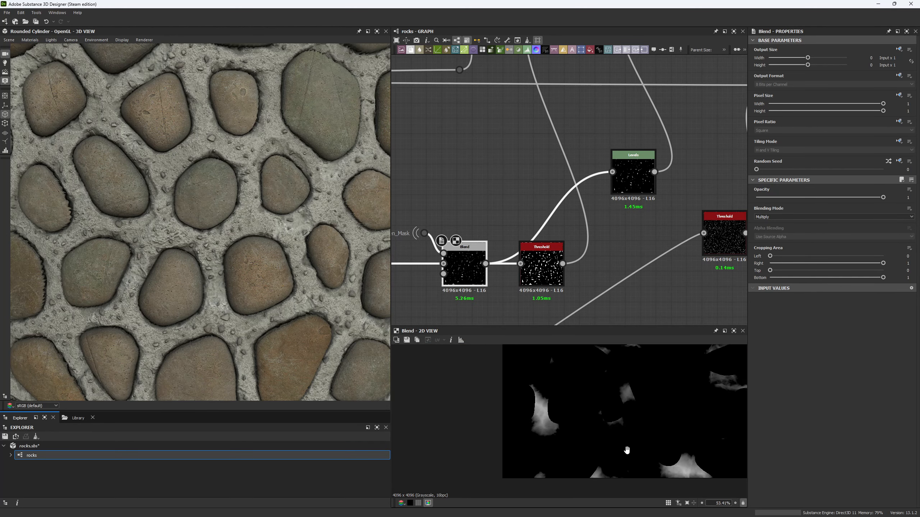
# Preview the two inputs of the mask's Multiply Blend: the inverted grayscale rock mask and the Concrete_Broken_Mask portal.
pyautogui.moveTo(446, 263); pyautogui.dragTo(576, 254, button='middle')
pyautogui.moveTo(576, 255)
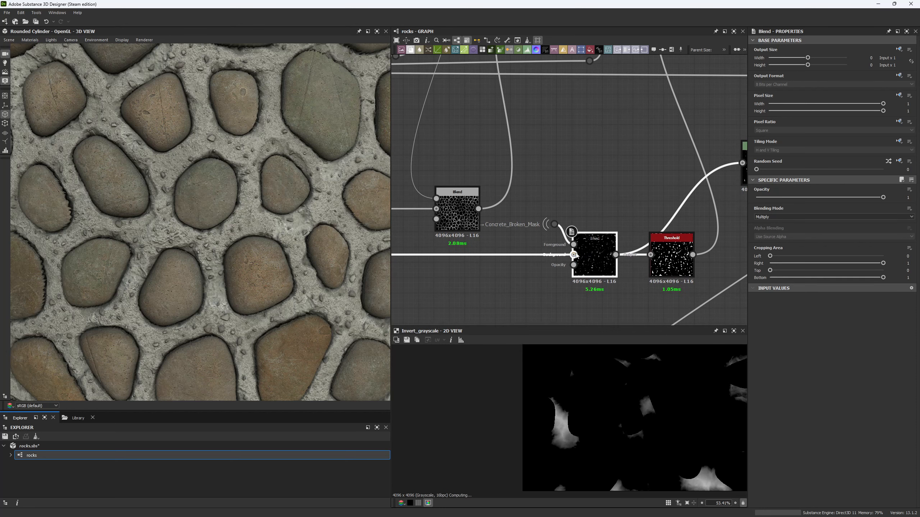
pyautogui.doubleClick(554, 224)
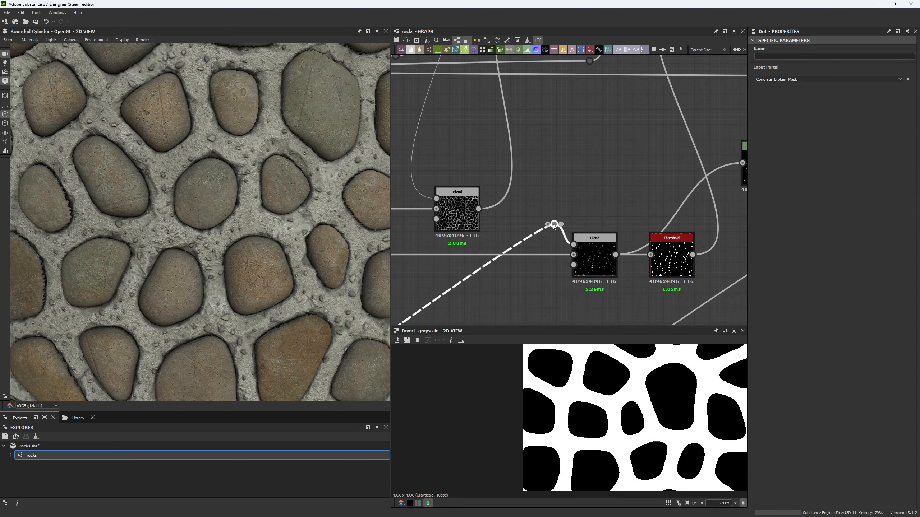
pyautogui.moveTo(559, 404); pyautogui.dragTo(460, 447, button='middle')
pyautogui.moveTo(663, 384); pyautogui.dragTo(625, 437, button='middle')
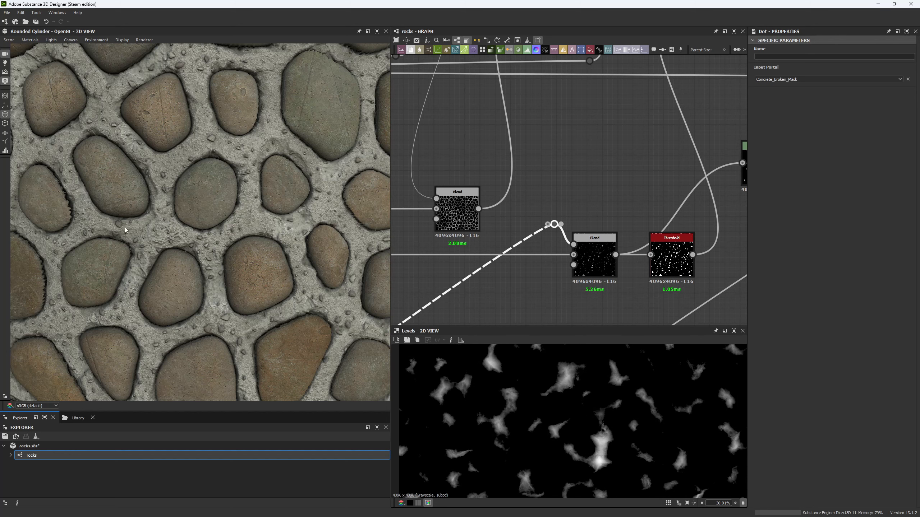
# Preview the multiplied broken-concrete mask, and check the Threshold node that follows it.
pyautogui.doubleClick(594, 254)
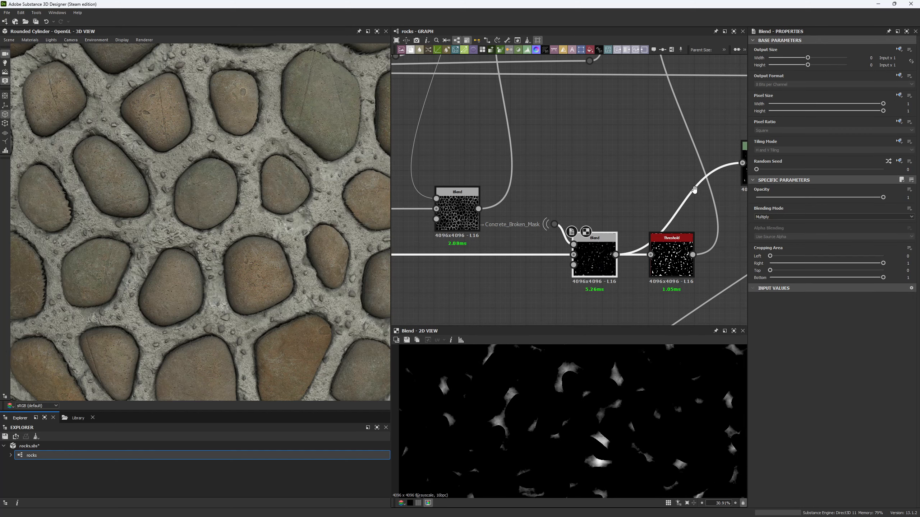
pyautogui.moveTo(688, 112); pyautogui.dragTo(599, 134, button='middle')
pyautogui.doubleClick(574, 301)
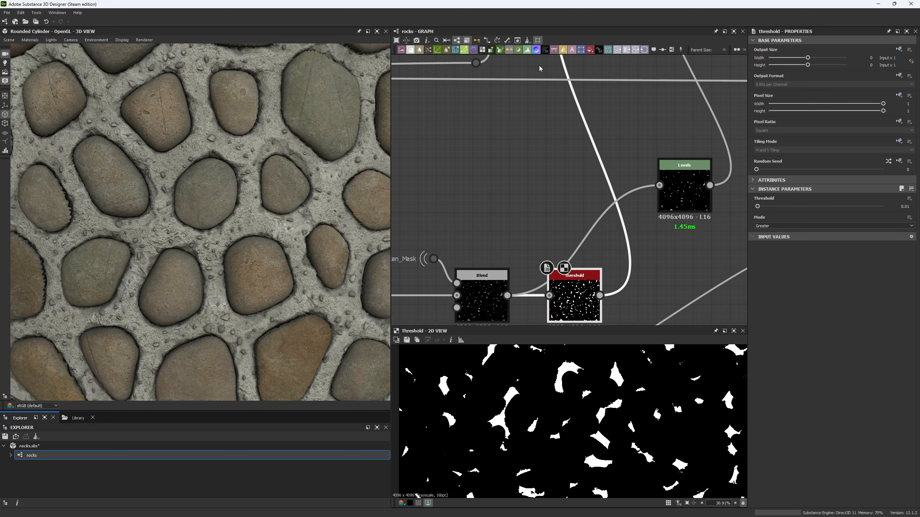
# Preview the Gradient Map that feeds the Screen Blend and examine its ground detail up close.
pyautogui.moveTo(540, 67); pyautogui.dragTo(512, 304, button='middle')
pyautogui.moveTo(551, 107); pyautogui.dragTo(558, 206, button='middle')
pyautogui.doubleClick(516, 162)
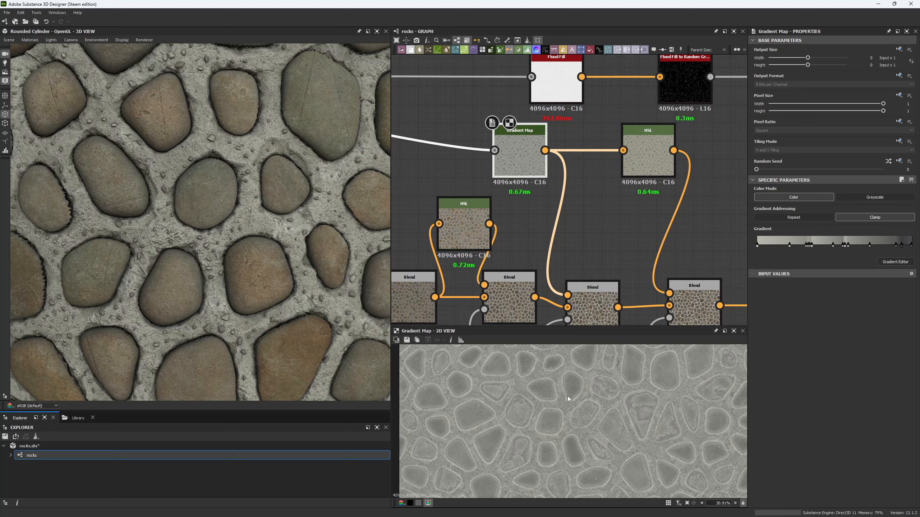
pyautogui.scroll(5, 567, 406)
pyautogui.scroll(5, 565, 413)
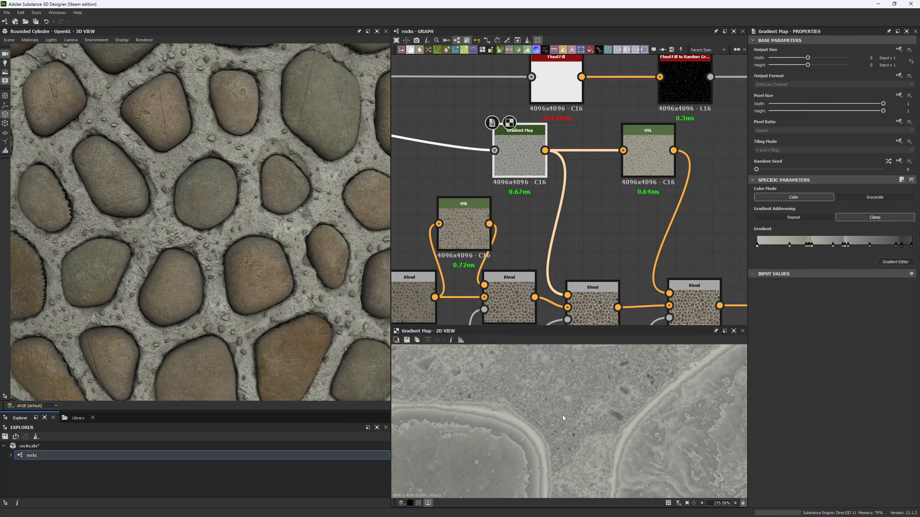
# Try an opacity of 0 on the Screen Blend, inspect the ground on the cylinder, and undo the change.
pyautogui.moveTo(614, 274); pyautogui.dragTo(592, 240, button='middle')
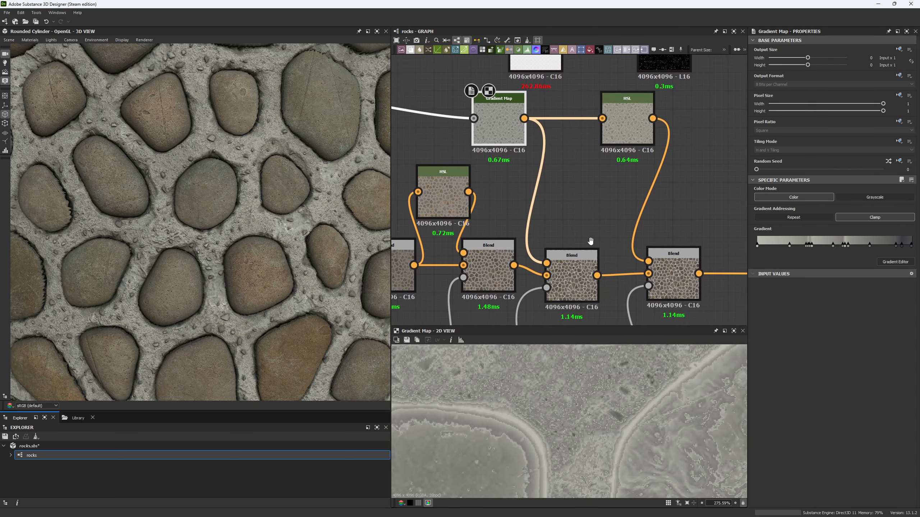
pyautogui.click(559, 269)
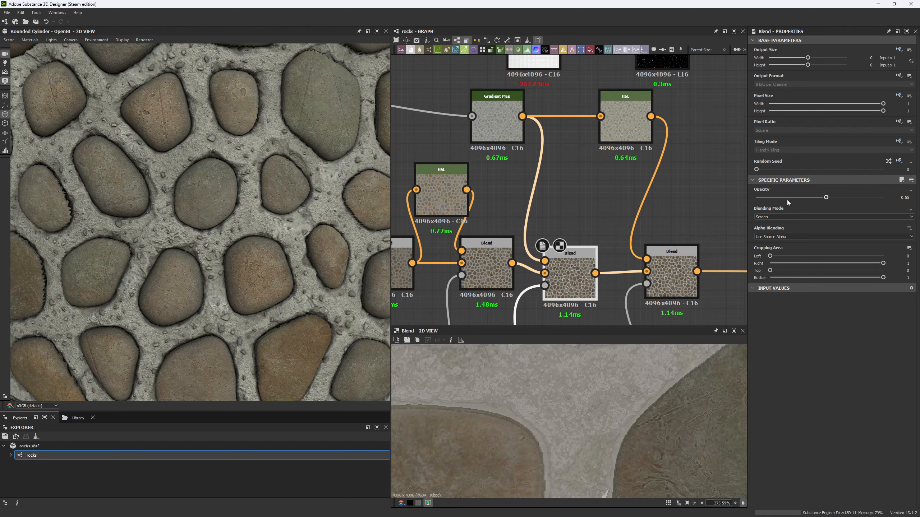
pyautogui.moveTo(787, 201); pyautogui.dragTo(728, 200)
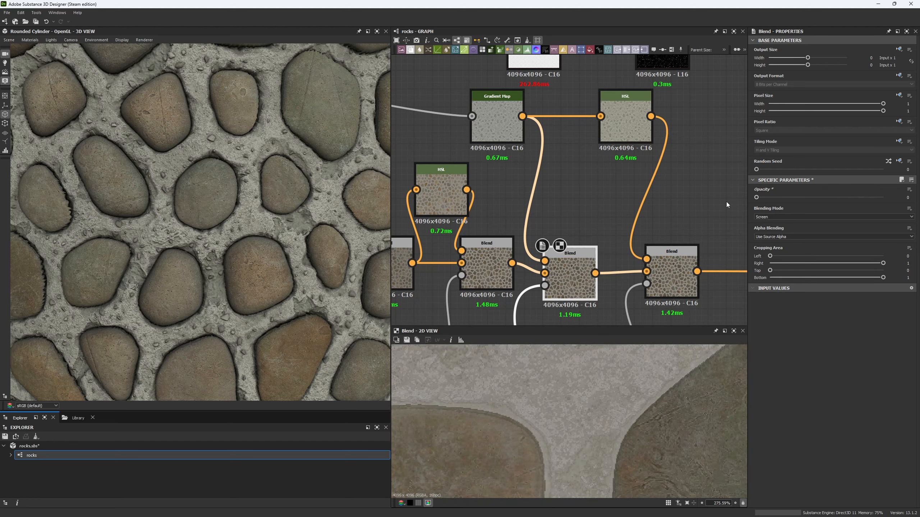
pyautogui.scroll(-5, 306, 180)
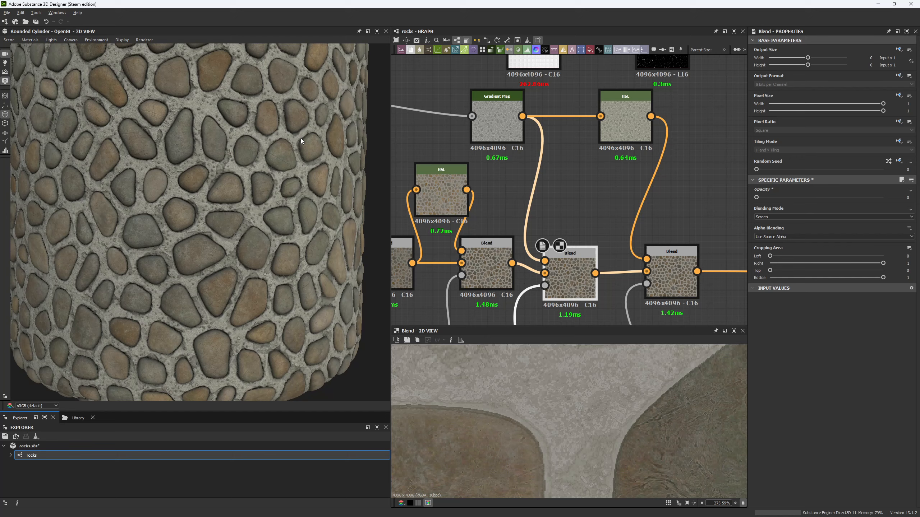
pyautogui.scroll(6, 301, 140)
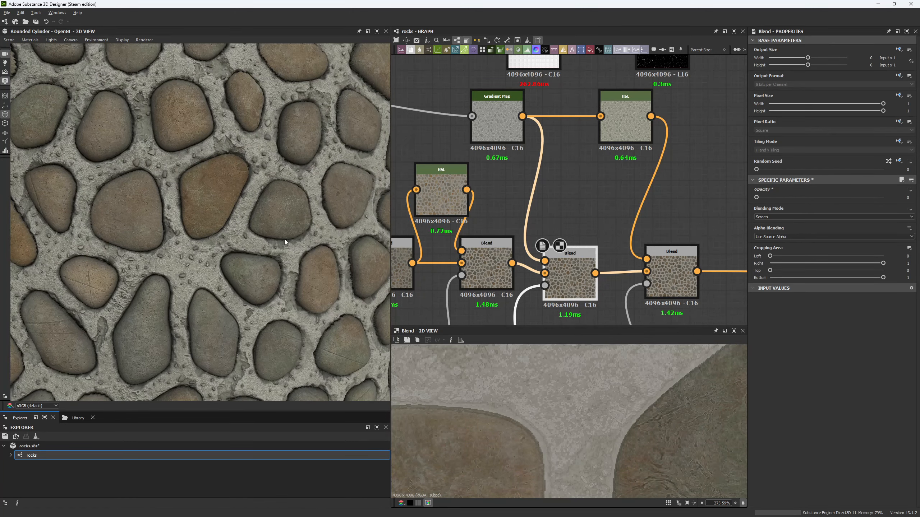
pyautogui.scroll(4, 284, 242)
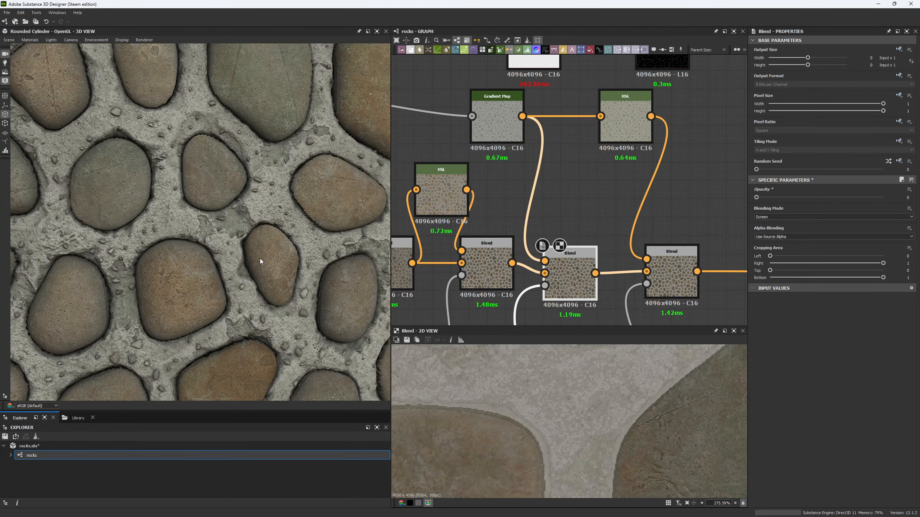
pyautogui.hotkey('ctrl', 'z')
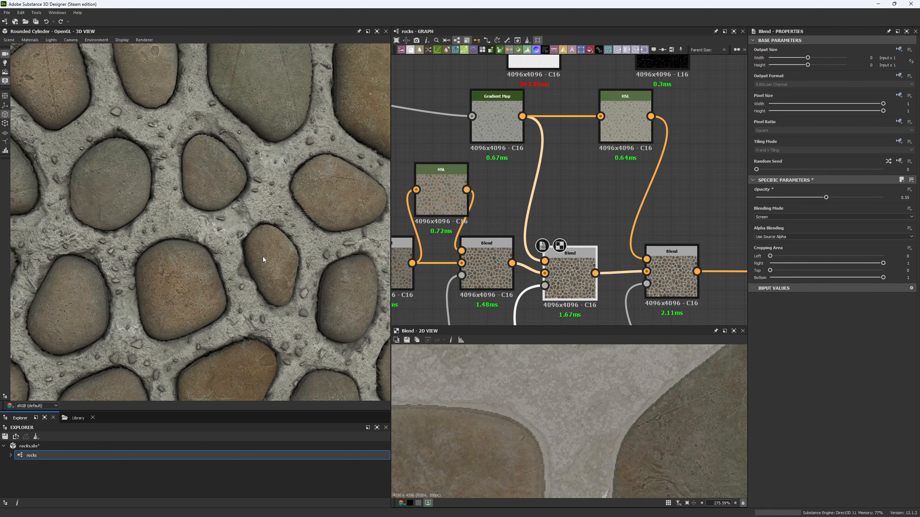
# Examine the broken concrete patches between the rocks in the 3D view.
pyautogui.scroll(-4, 218, 260)
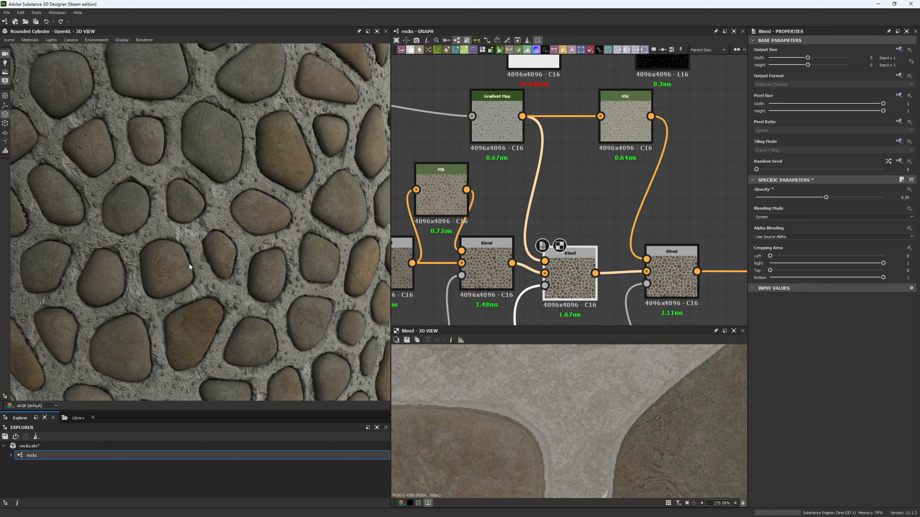
pyautogui.scroll(3, 105, 209)
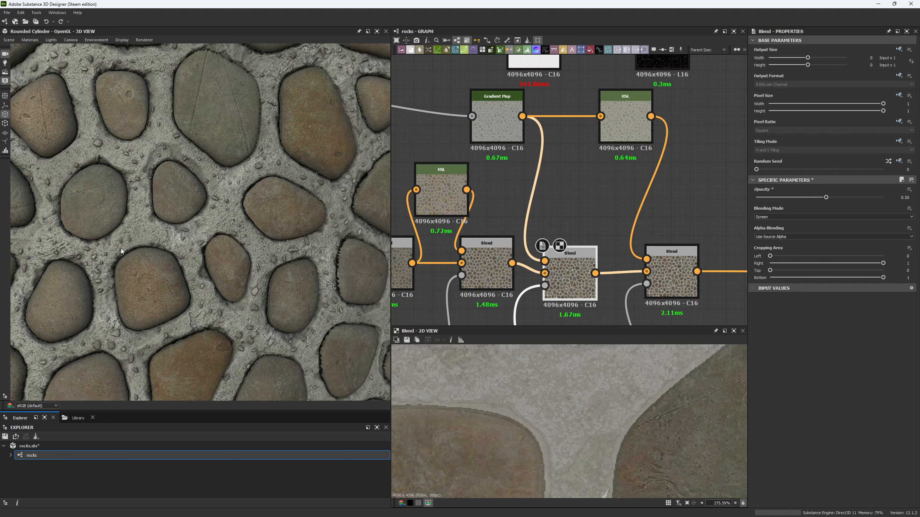
pyautogui.scroll(1, 595, 164)
# Compare the 2D output of the Screen Blend with that of the following Copy Blend masked by the Levels node.
pyautogui.moveTo(580, 198); pyautogui.dragTo(506, 97, button='middle')
pyautogui.scroll(-3, 507, 187)
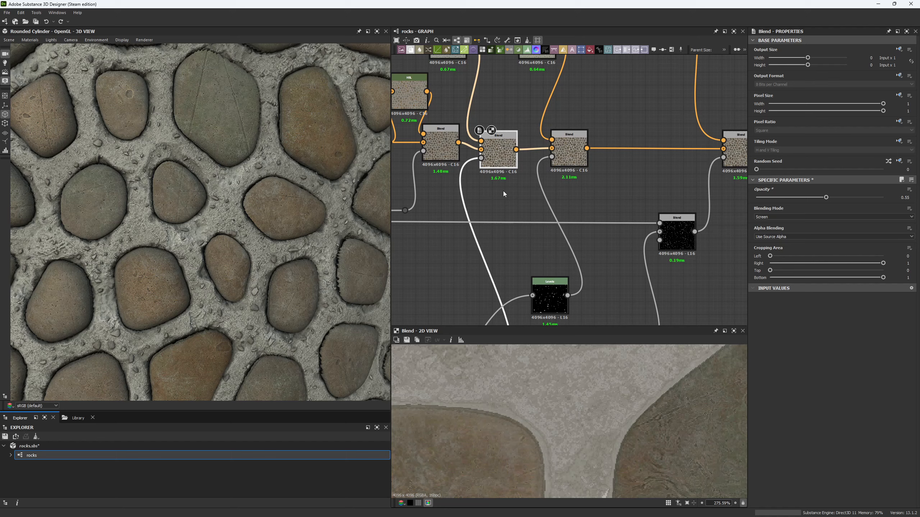
pyautogui.moveTo(503, 194); pyautogui.dragTo(495, 140, button='middle')
pyautogui.click(561, 95)
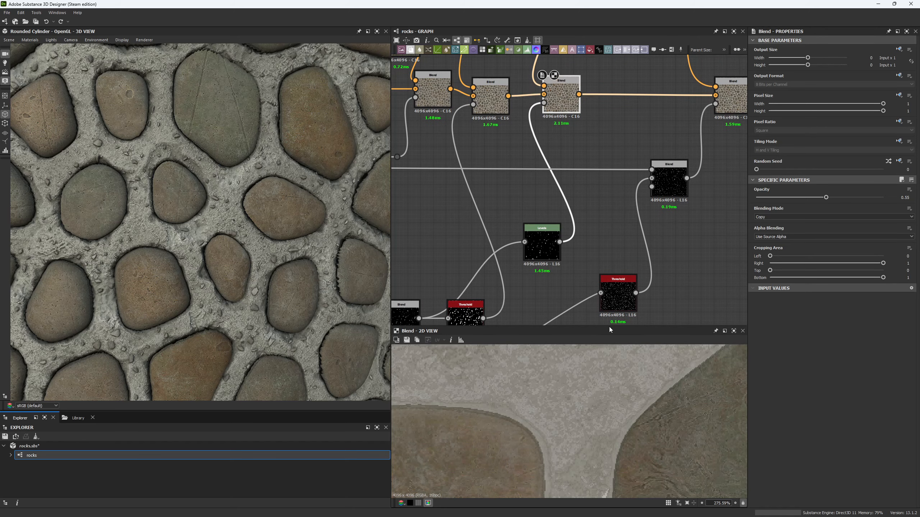
pyautogui.scroll(-5, 559, 434)
pyautogui.moveTo(484, 101); pyautogui.dragTo(493, 162, button='middle')
pyautogui.click(493, 162)
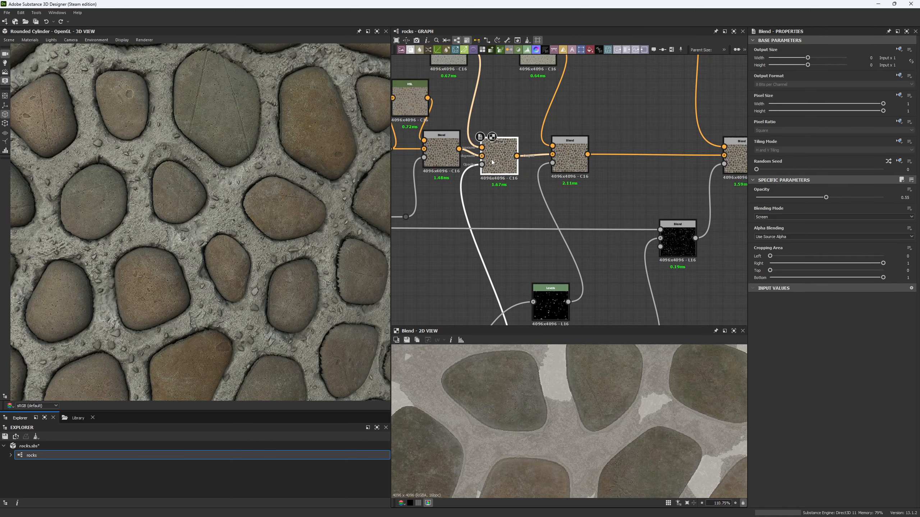
pyautogui.scroll(4, 548, 368)
pyautogui.click(565, 162)
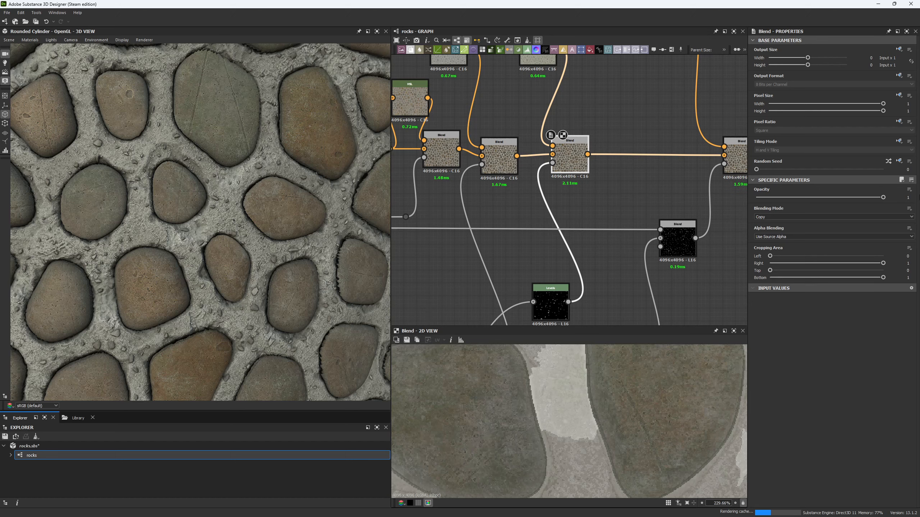
# Examine the rocks and broken ground patches on the rounded cylinder from several angles and distances.
pyautogui.moveTo(262, 204); pyautogui.dragTo(279, 209)
pyautogui.moveTo(279, 209); pyautogui.dragTo(235, 278, button='right')
pyautogui.moveTo(236, 278); pyautogui.dragTo(208, 279)
pyautogui.moveTo(208, 279); pyautogui.dragTo(214, 266, button='middle')
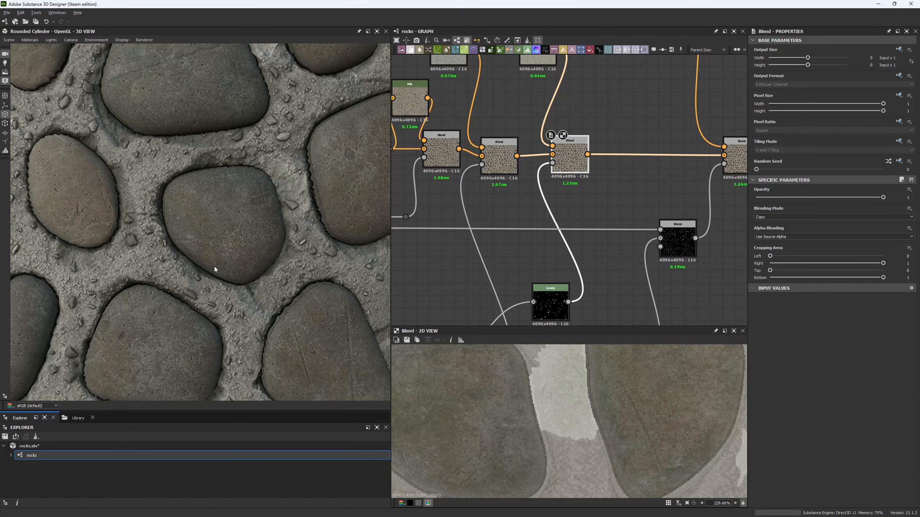
pyautogui.moveTo(236, 277); pyautogui.dragTo(261, 276)
pyautogui.scroll(-1, 508, 207)
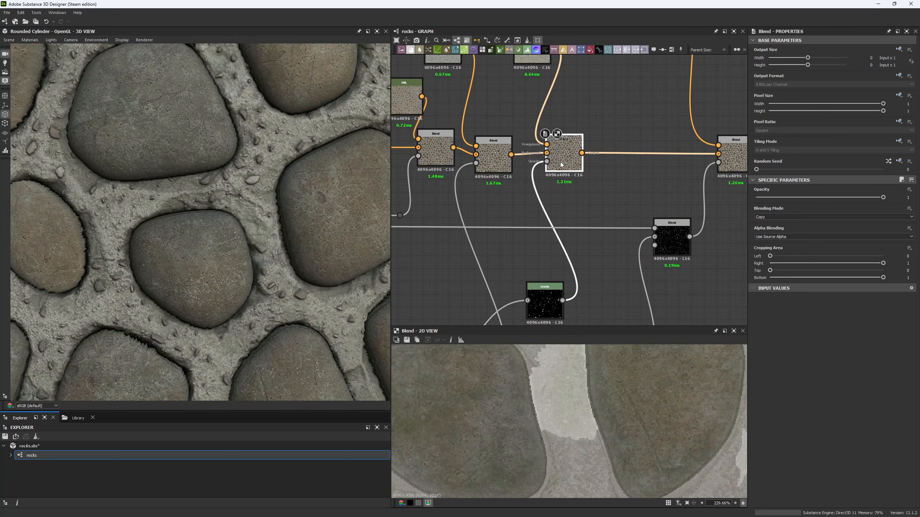
pyautogui.scroll(-3, 536, 202)
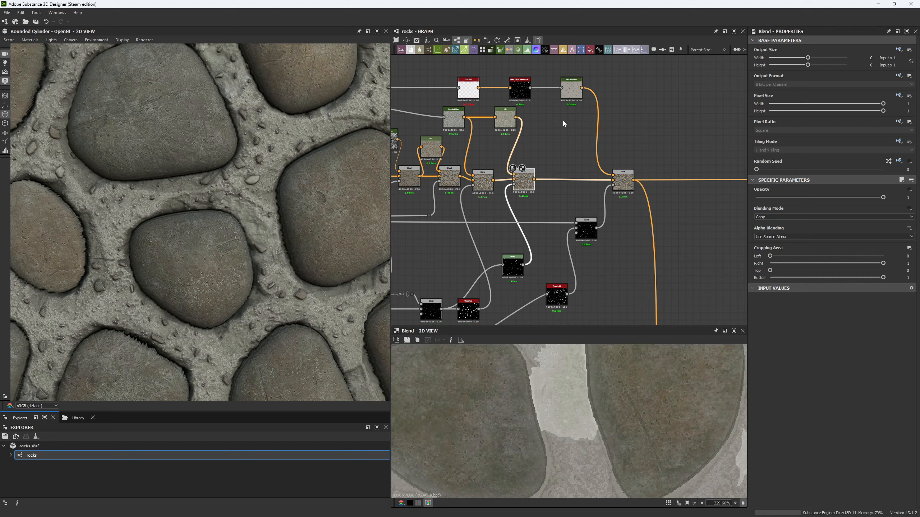
pyautogui.scroll(-3, 269, 217)
pyautogui.scroll(-4, 205, 200)
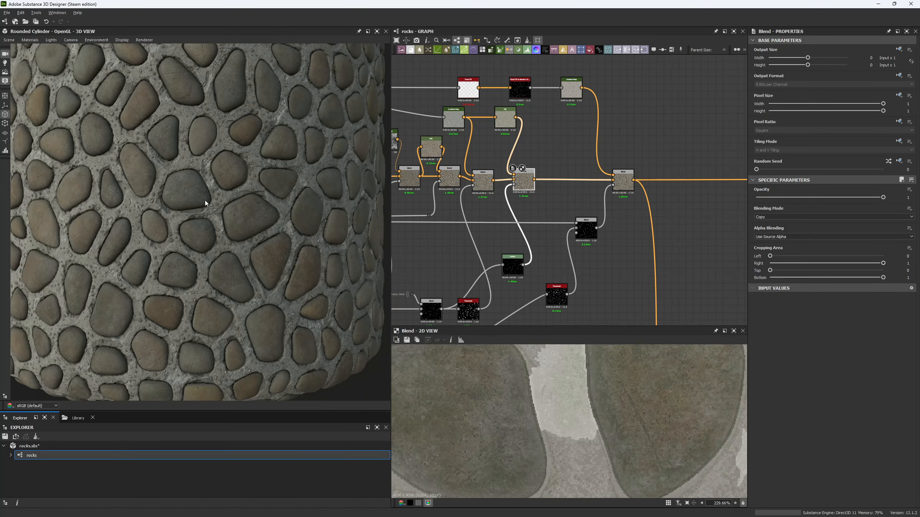
pyautogui.scroll(6, 224, 299)
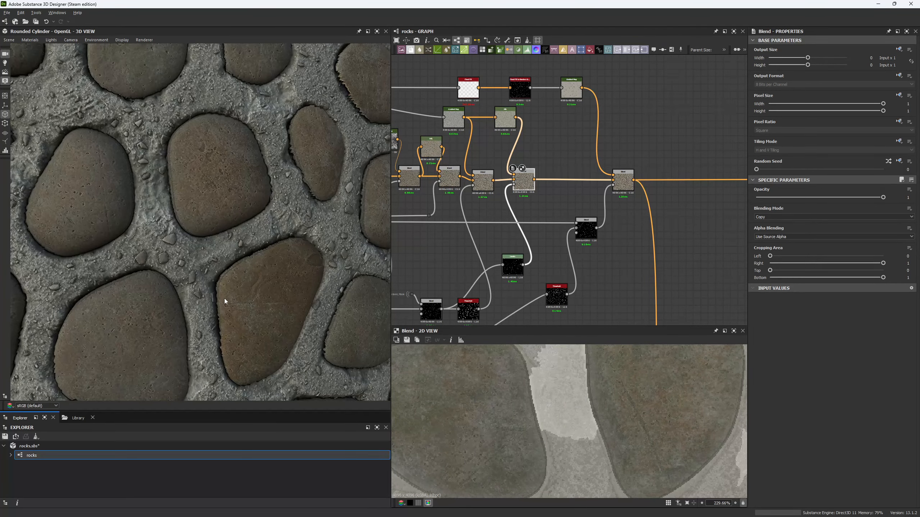
# Rotate the environment lighting and inspect the Multiply Blend mask and the Threshold mask feeding it in the 2D view.
pyautogui.keyDown('ctrl'); pyautogui.keyDown('shift'); pyautogui.moveTo(263, 307); pyautogui.dragTo(283, 315, button='right'); pyautogui.keyUp('shift'); pyautogui.keyUp('ctrl')
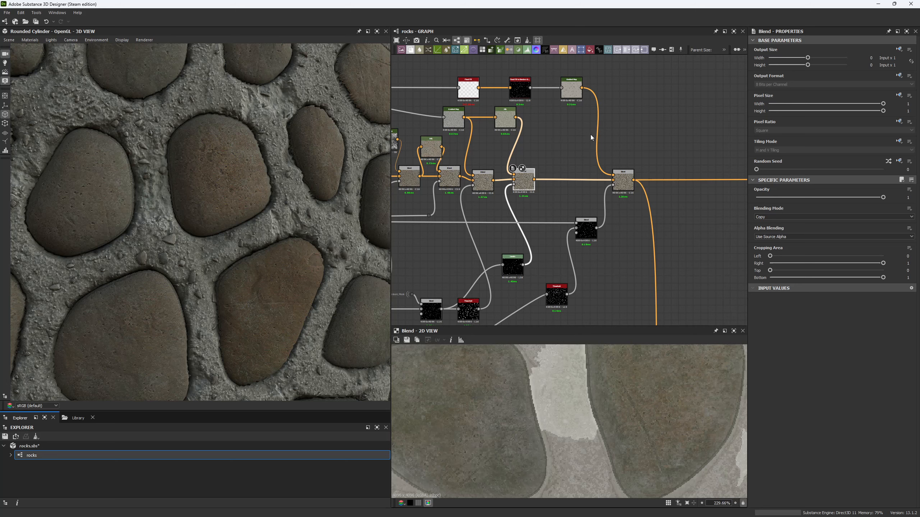
pyautogui.doubleClick(586, 228)
pyautogui.scroll(-5, 615, 363)
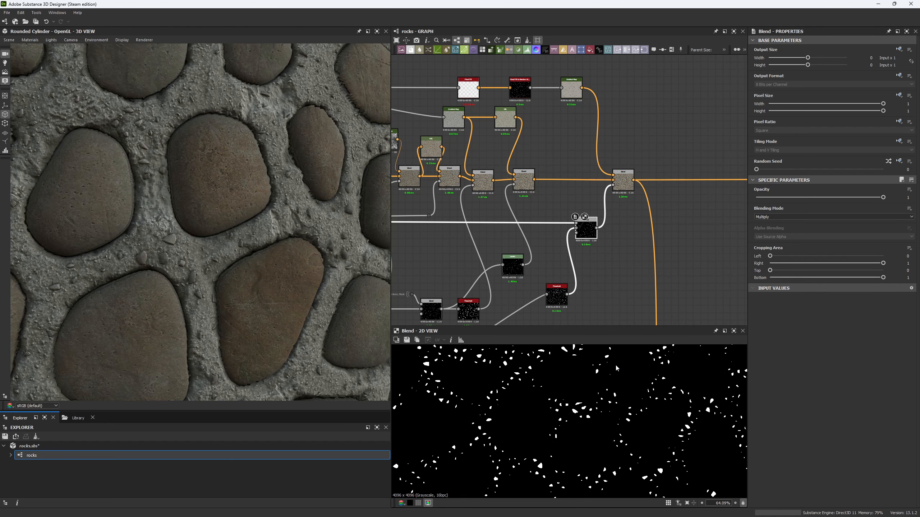
pyautogui.doubleClick(556, 296)
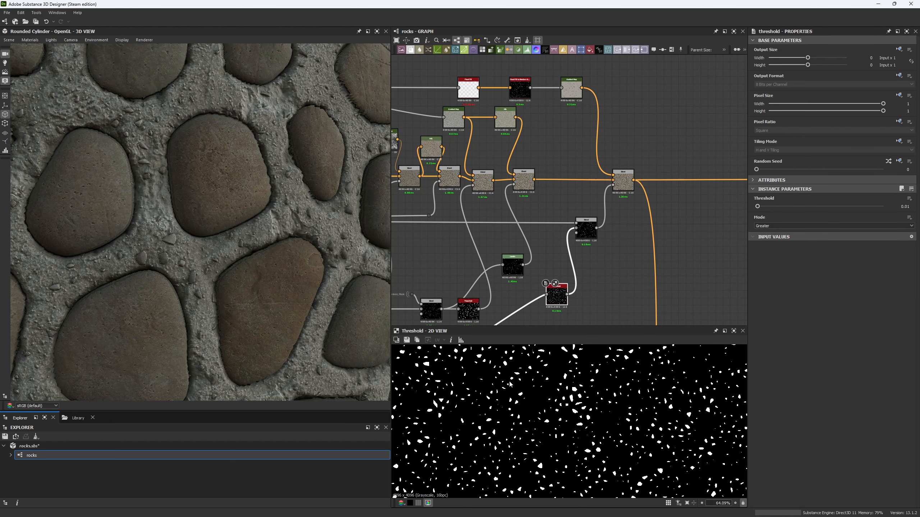
# Trace the Threshold node's input back to its distant source Blend and view that node's pebble pattern.
pyautogui.scroll(-5, 534, 272)
pyautogui.moveTo(599, 247); pyautogui.dragTo(691, 188, button='middle')
pyautogui.moveTo(522, 290); pyautogui.dragTo(666, 112, button='middle')
pyautogui.moveTo(509, 238); pyautogui.dragTo(580, 201, button='middle')
pyautogui.scroll(5, 514, 221)
pyautogui.doubleClick(500, 220)
pyautogui.scroll(-7, 524, 220)
pyautogui.moveTo(733, 115); pyautogui.dragTo(615, 178, button='middle')
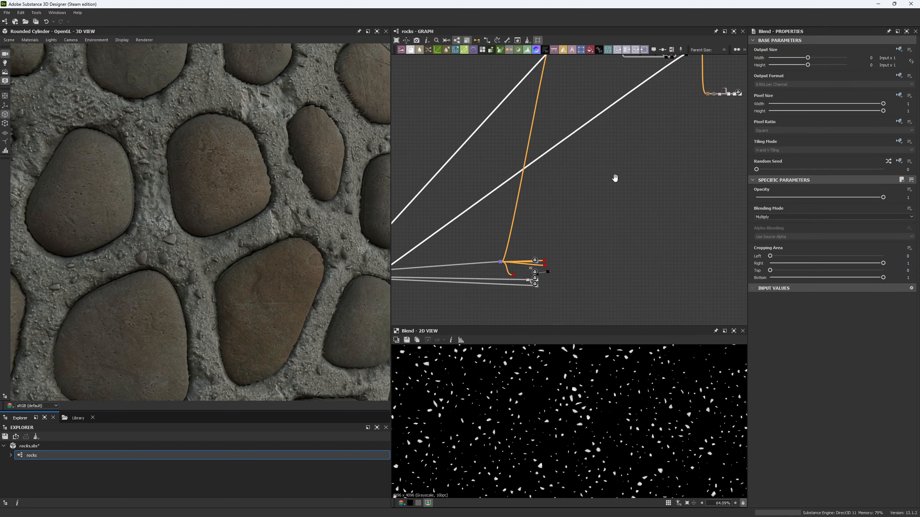
# Compare the Threshold node's pebble mask with the output of the Multiply Blend it feeds.
pyautogui.scroll(6, 538, 192)
pyautogui.doubleClick(493, 190)
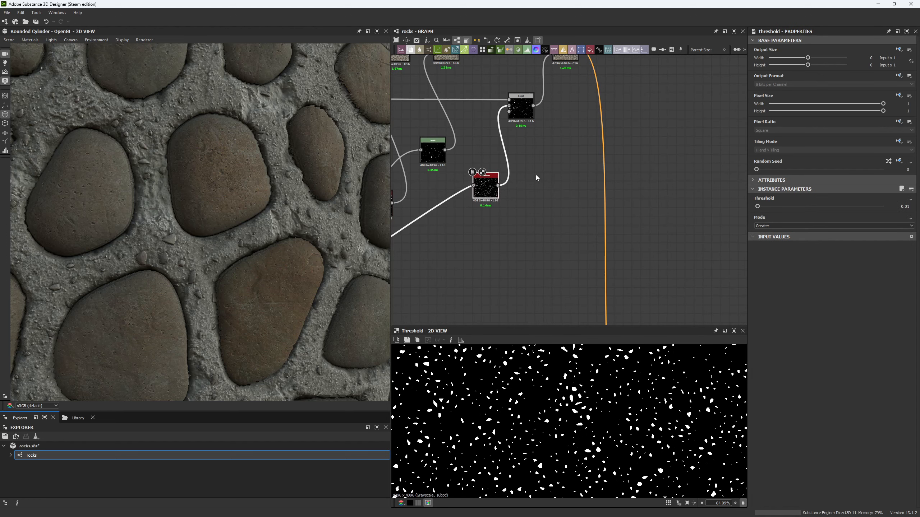
pyautogui.moveTo(537, 178); pyautogui.dragTo(563, 246, button='middle')
pyautogui.doubleClick(547, 175)
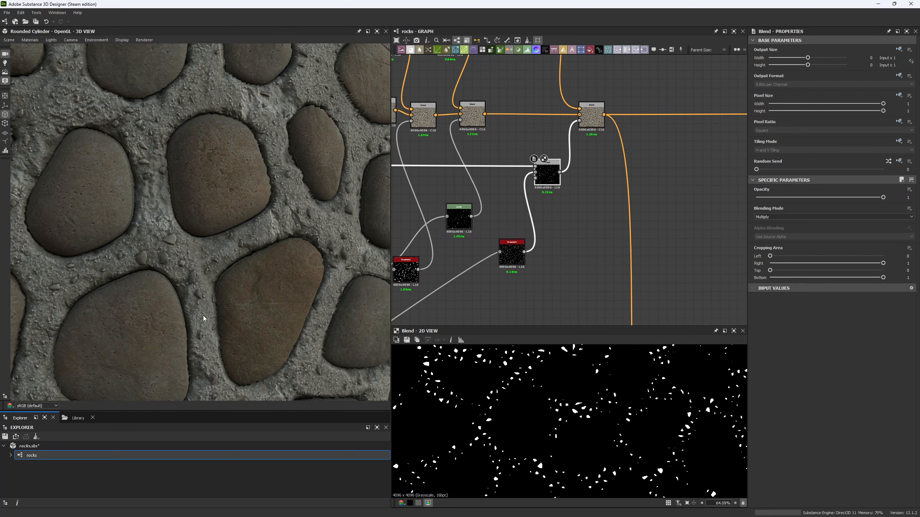
# Examine the pebble color branch through the Flood Fill, Flood Fill to Random Grayscale and Gradient Map outputs.
pyautogui.scroll(-3, 219, 310)
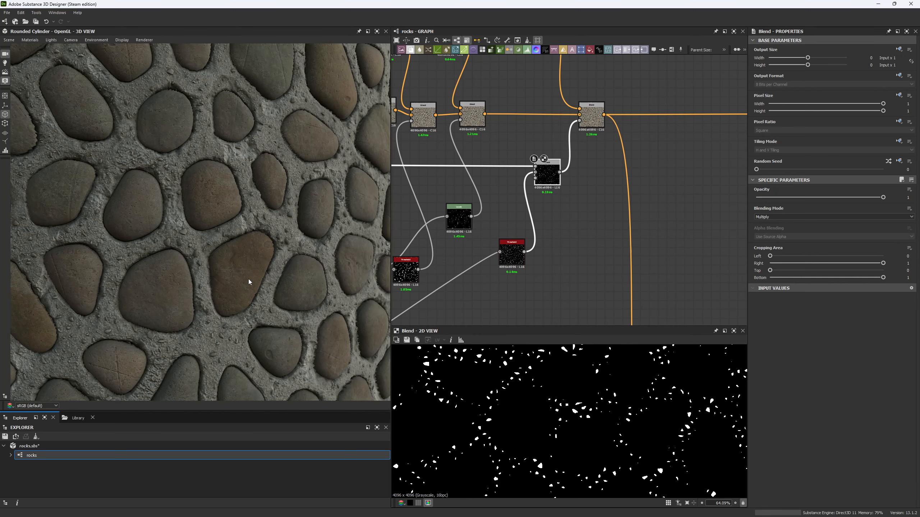
pyautogui.moveTo(617, 186); pyautogui.dragTo(612, 253, button='middle')
pyautogui.moveTo(522, 137); pyautogui.dragTo(568, 201, button='middle')
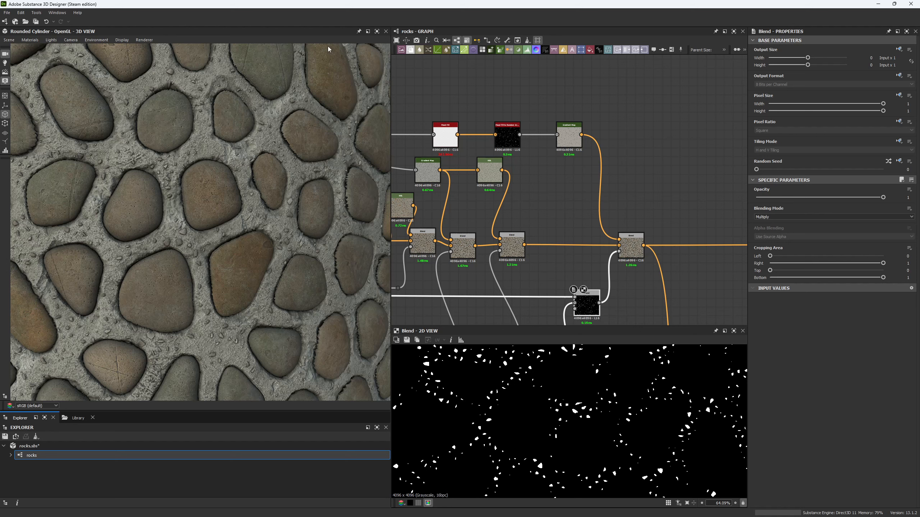
pyautogui.doubleClick(445, 137)
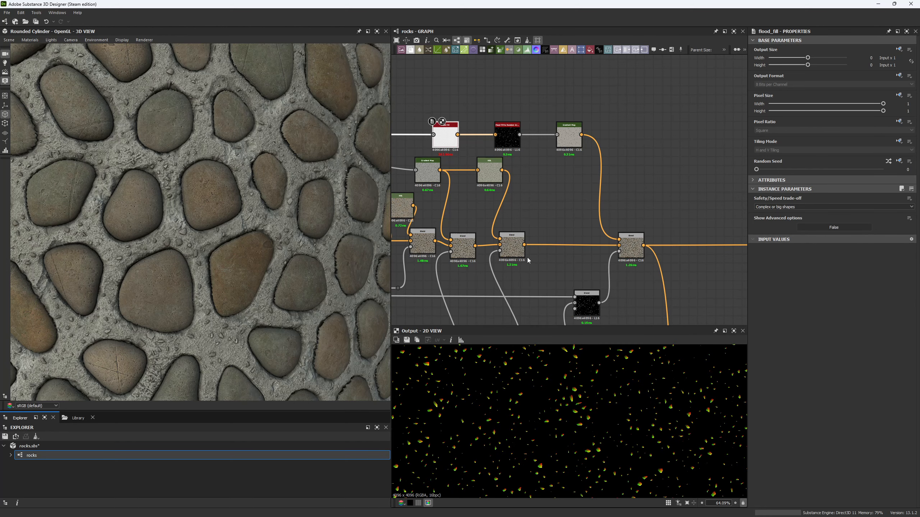
pyautogui.doubleClick(507, 133)
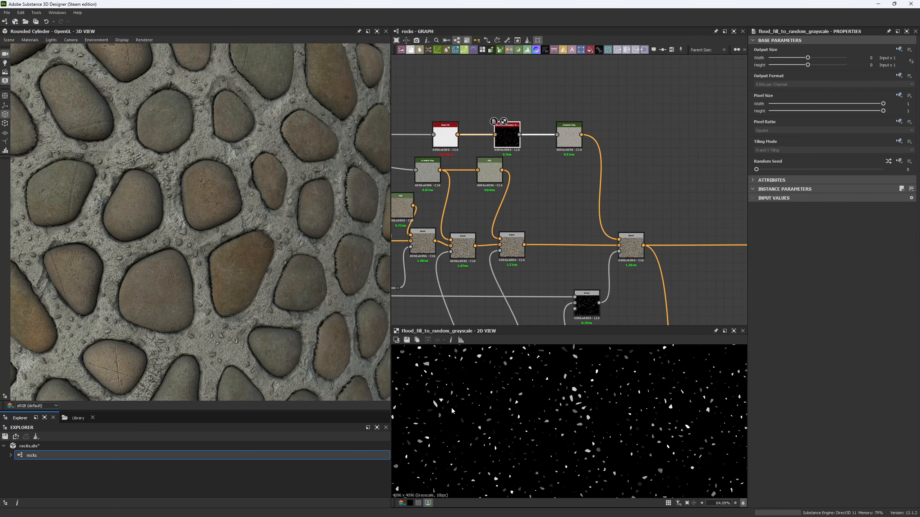
pyautogui.scroll(3, 609, 165)
pyautogui.doubleClick(507, 185)
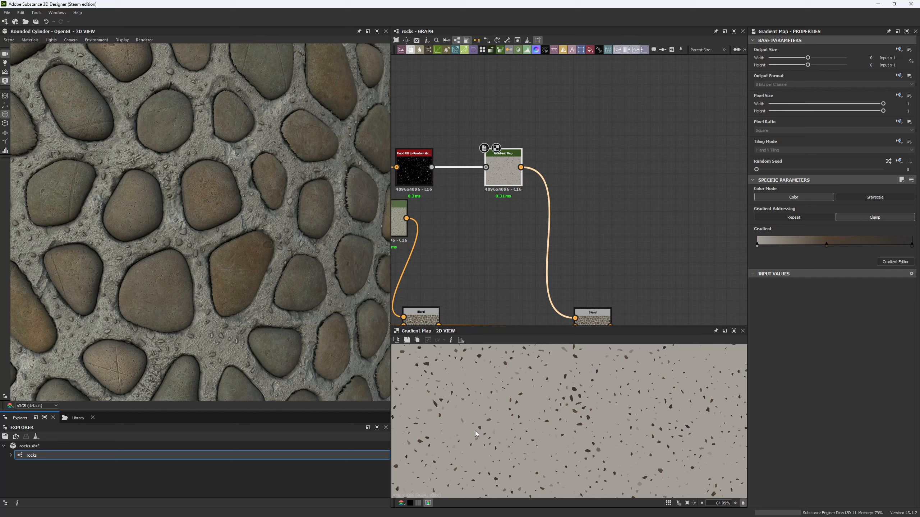
pyautogui.scroll(3, 470, 431)
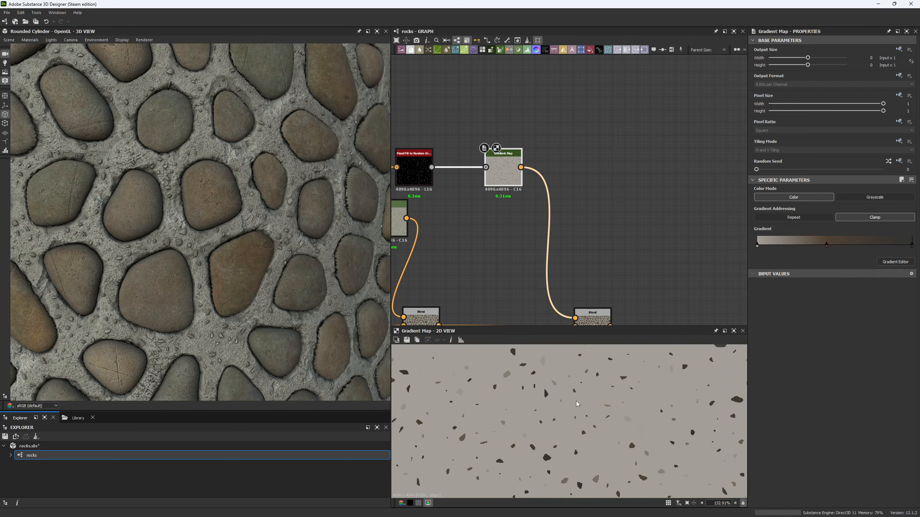
pyautogui.scroll(-3, 569, 404)
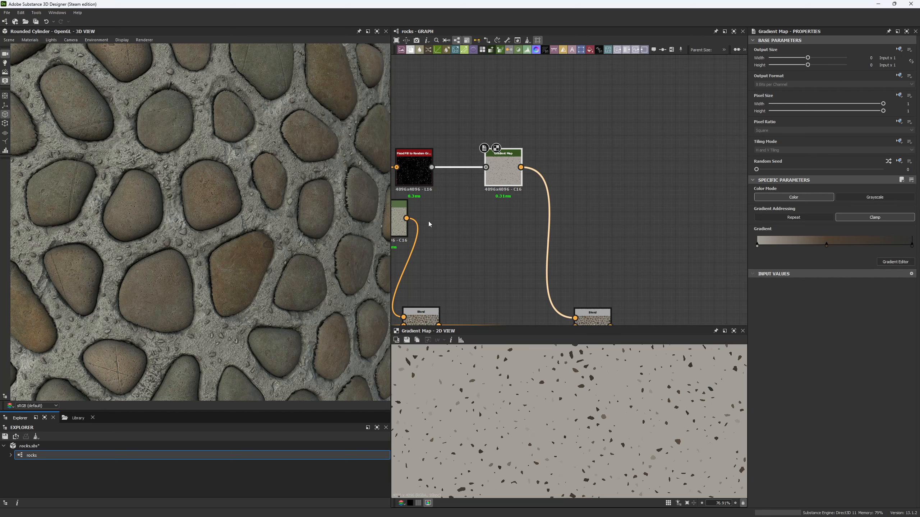
# Move the Gradient Map node that feeds the last Blend before Base Color slightly away from it.
pyautogui.scroll(-5, 242, 263)
pyautogui.scroll(-5, 468, 141)
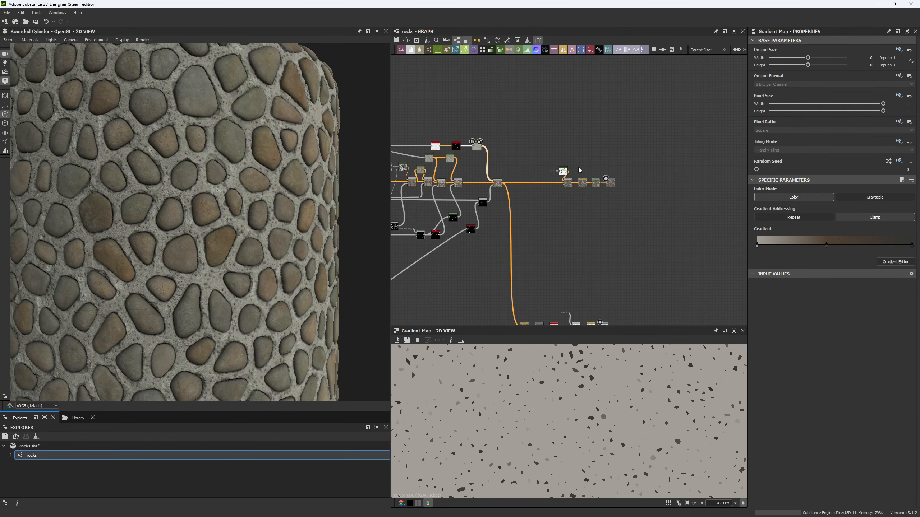
pyautogui.scroll(5, 562, 183)
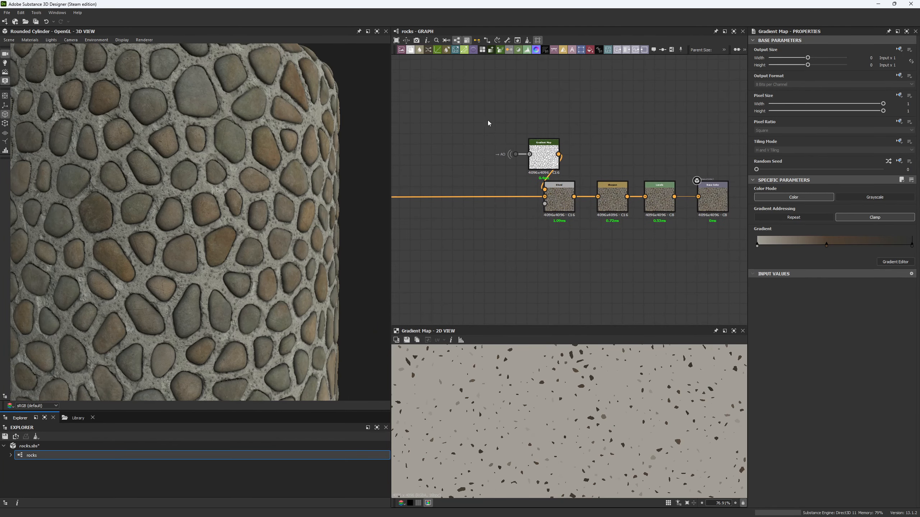
pyautogui.moveTo(548, 154); pyautogui.dragTo(515, 153)
# Try an opacity of 0.88 on the final Multiply Blend, inspect the rocks on the cylinder, and undo the change.
pyautogui.click(559, 197)
pyautogui.moveTo(882, 198); pyautogui.dragTo(869, 198)
pyautogui.keyDown('alt'); pyautogui.moveTo(229, 129); pyautogui.dragTo(232, 267, button='right'); pyautogui.keyUp('alt')
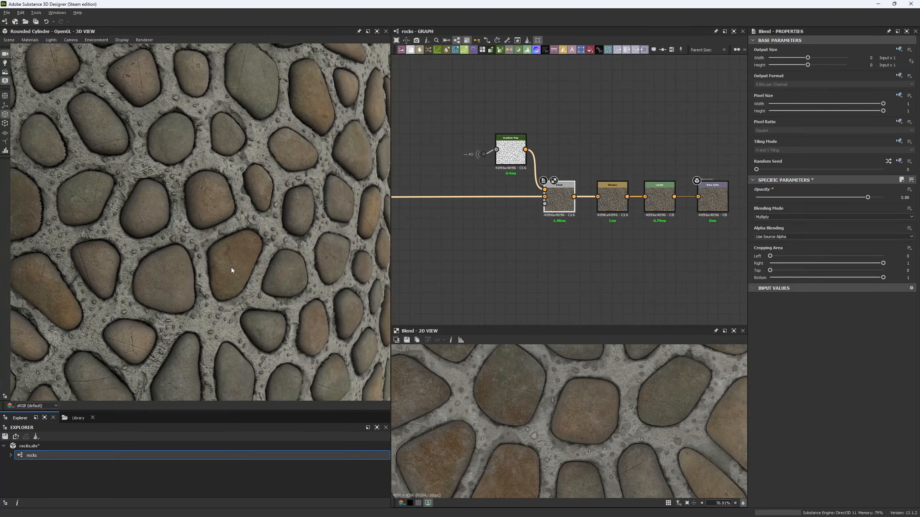
pyautogui.keyDown('alt'); pyautogui.moveTo(232, 268); pyautogui.dragTo(199, 279); pyautogui.keyUp('alt')
pyautogui.keyDown('alt'); pyautogui.moveTo(200, 278); pyautogui.dragTo(227, 283, button='right'); pyautogui.keyUp('alt')
pyautogui.hotkey('ctrl', 'z')
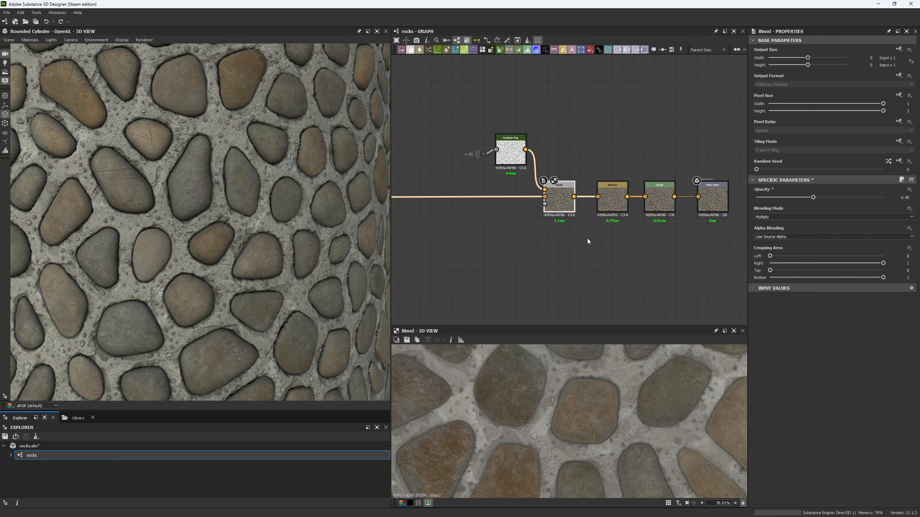
# Inspect the intensity and close-up 2D output of the Sharpen node in the Base Color chain.
pyautogui.moveTo(588, 238); pyautogui.dragTo(474, 242, button='middle')
pyautogui.click(499, 203)
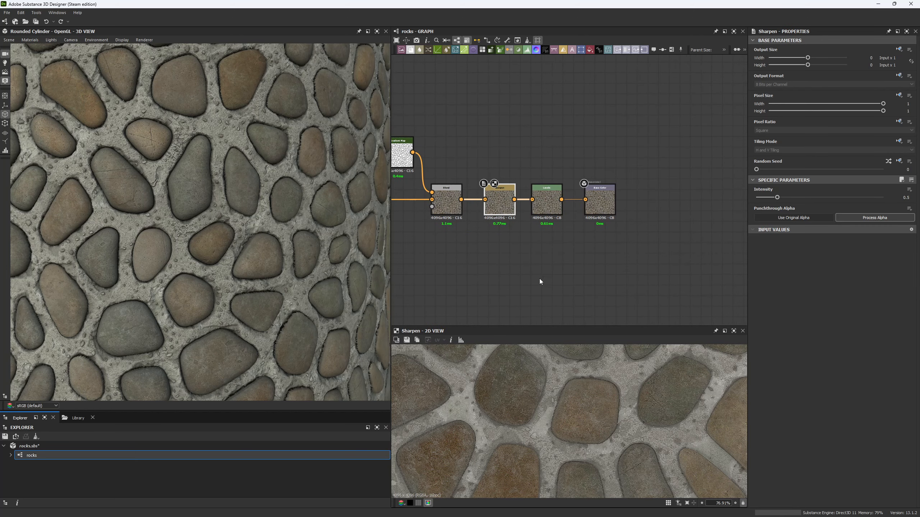
pyautogui.scroll(5, 513, 404)
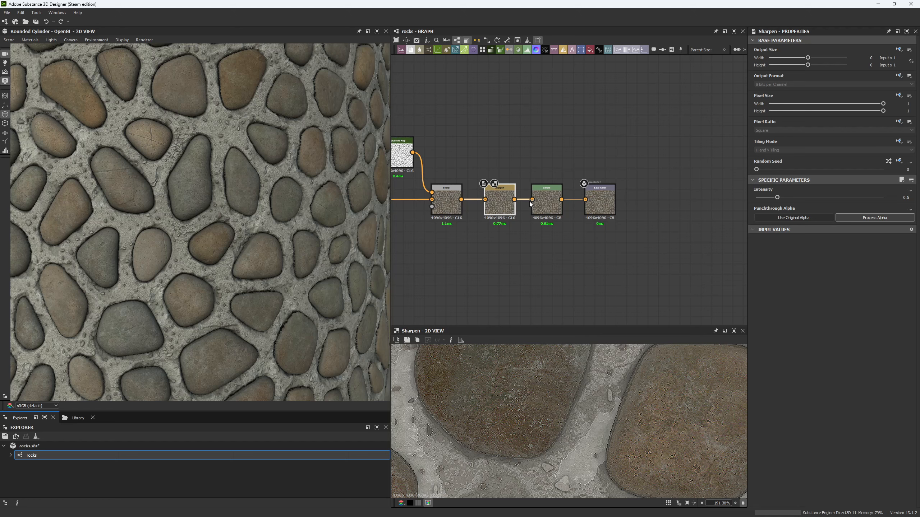
# Try bypassing the Sharpen node by feeding the Multiply Blend directly into Levels, and examine the rocks up close.
pyautogui.moveTo(532, 200); pyautogui.dragTo(461, 200)
pyautogui.keyDown('alt'); pyautogui.moveTo(264, 200); pyautogui.dragTo(232, 253, button='right'); pyautogui.keyUp('alt')
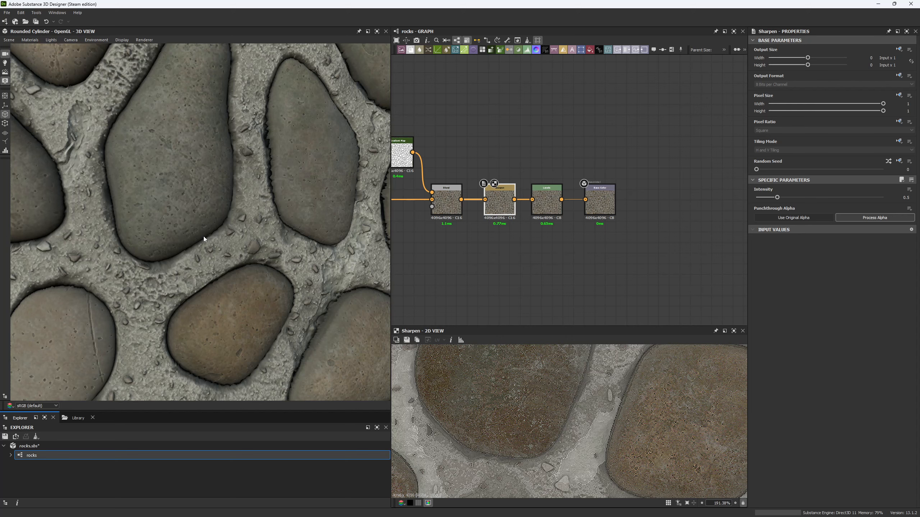
pyautogui.keyDown('alt'); pyautogui.moveTo(204, 235); pyautogui.dragTo(276, 319, button='right'); pyautogui.keyUp('alt')
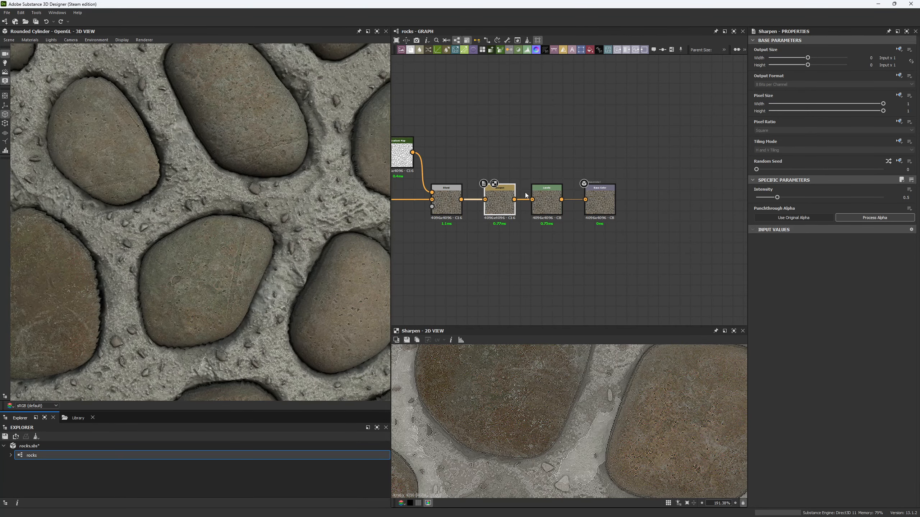
pyautogui.moveTo(532, 200); pyautogui.dragTo(461, 200)
# Inspect the Levels node before the Base Color output, and view the cylinder at several distances under rotated lighting.
pyautogui.doubleClick(547, 216)
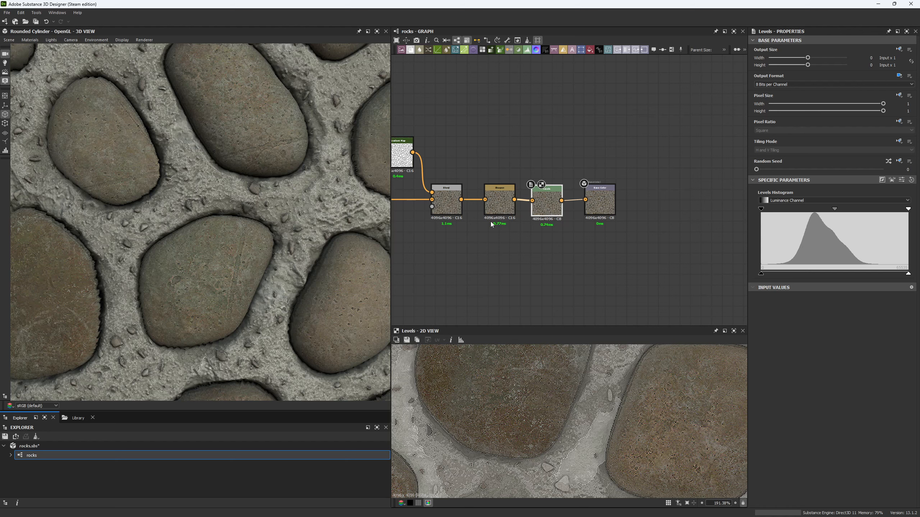
pyautogui.scroll(-5, 491, 214)
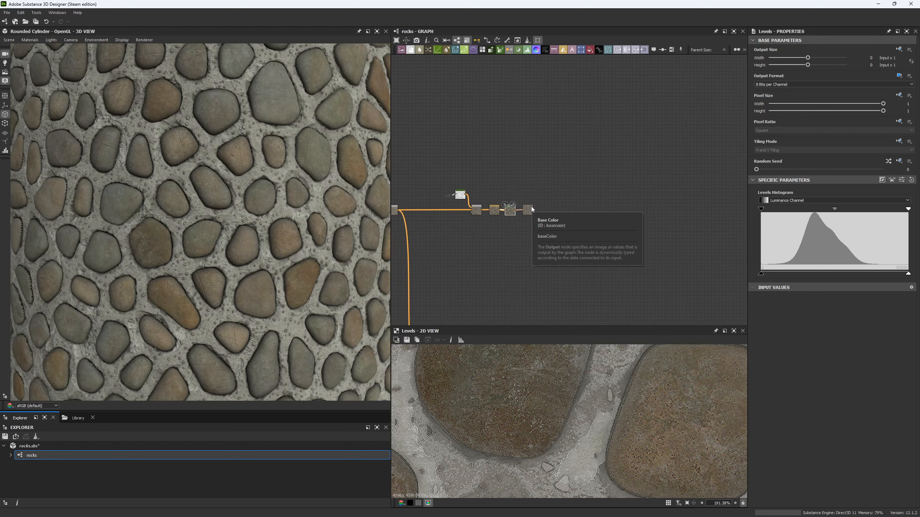
pyautogui.moveTo(472, 256); pyautogui.dragTo(558, 188, button='middle')
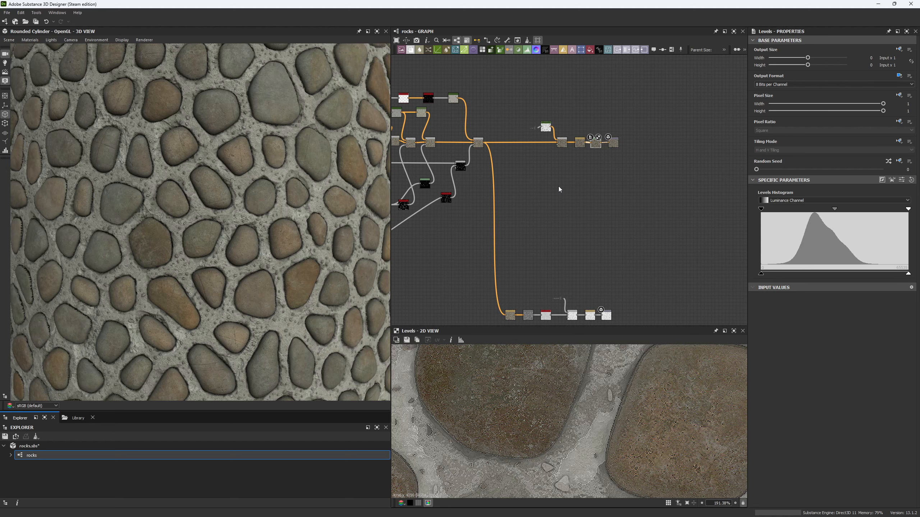
pyautogui.scroll(-5, 332, 137)
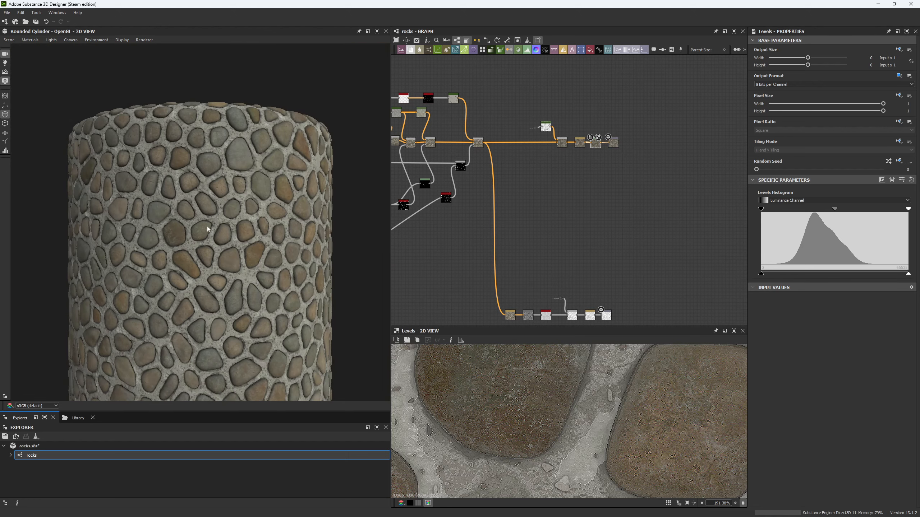
pyautogui.keyDown('ctrl'); pyautogui.keyDown('shift'); pyautogui.moveTo(312, 152); pyautogui.dragTo(183, 201, button='right'); pyautogui.keyUp('shift'); pyautogui.keyUp('ctrl')
pyautogui.scroll(5, 183, 202)
# Follow the Copy Blend's output into the roughness branch and inspect both the Blend and the first Sharpen node.
pyautogui.doubleClick(480, 142)
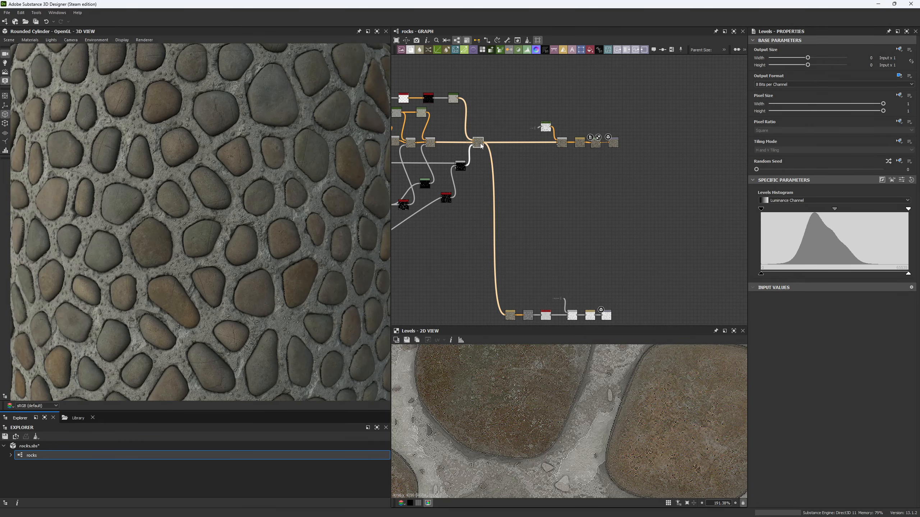
pyautogui.moveTo(510, 193); pyautogui.dragTo(505, 100, button='middle')
pyautogui.scroll(2, 501, 223)
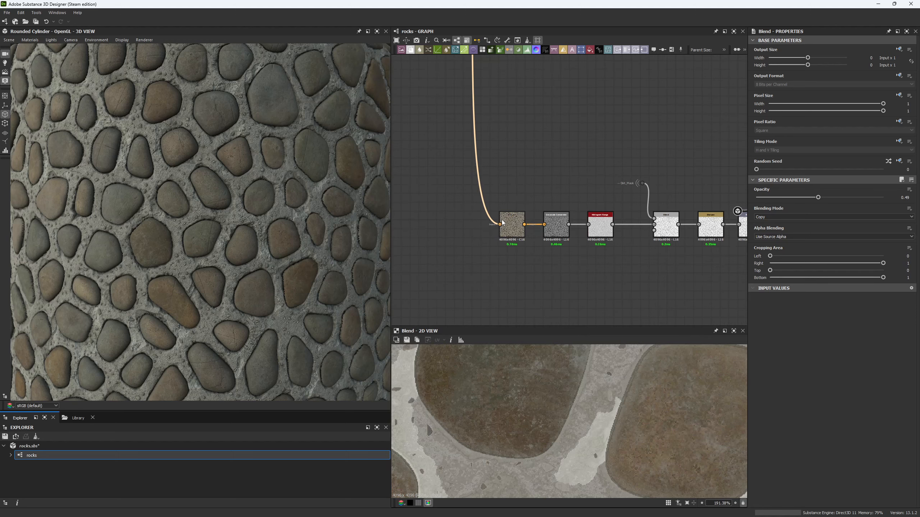
pyautogui.scroll(3, 507, 223)
pyautogui.click(509, 224)
pyautogui.doubleClick(510, 224)
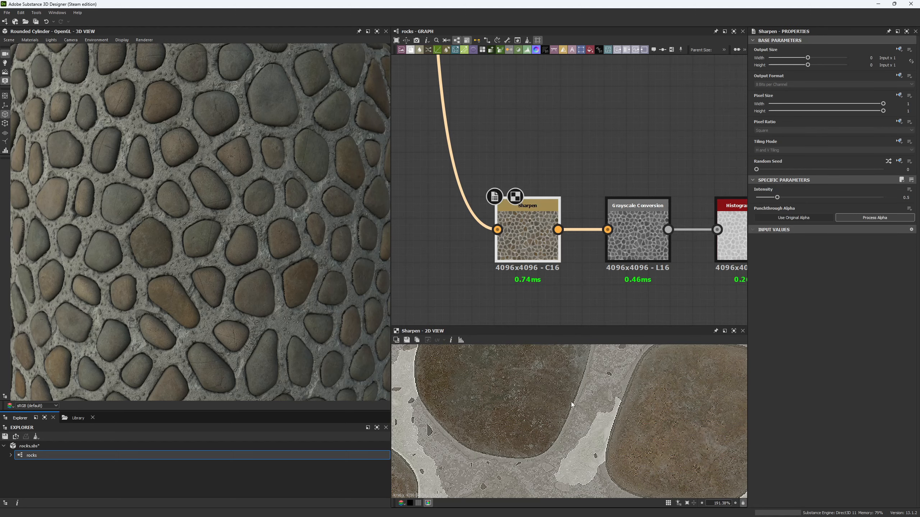
# Inspect the Blend that uses Dirt_Mask and the last Sharpen node before the Roughness output.
pyautogui.scroll(-5, 564, 403)
pyautogui.moveTo(670, 219); pyautogui.dragTo(437, 193, button='middle')
pyautogui.scroll(-4, 570, 218)
pyautogui.scroll(3, 581, 164)
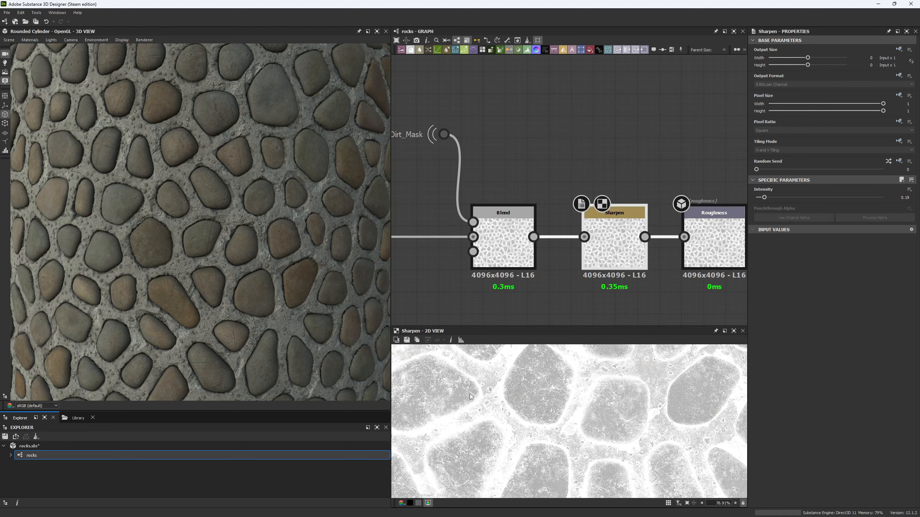
pyautogui.doubleClick(526, 256)
pyautogui.doubleClick(634, 251)
pyautogui.scroll(6, 571, 381)
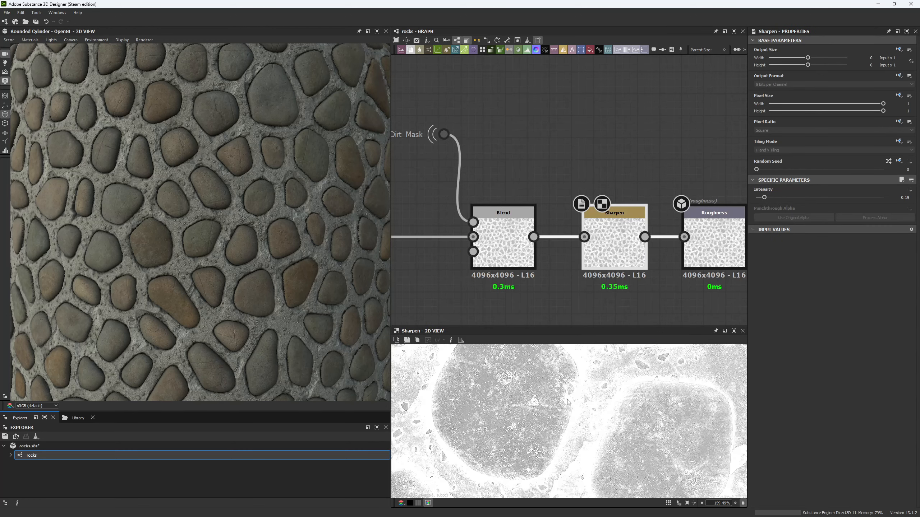
# Return to the start of the roughness branch and inspect its first Sharpen and Grayscale Conversion outputs.
pyautogui.scroll(-4, 563, 263)
pyautogui.moveTo(513, 266); pyautogui.dragTo(662, 234, button='middle')
pyautogui.scroll(-1, 558, 246)
pyautogui.moveTo(558, 246); pyautogui.dragTo(527, 253, button='middle')
pyautogui.scroll(2, 481, 238)
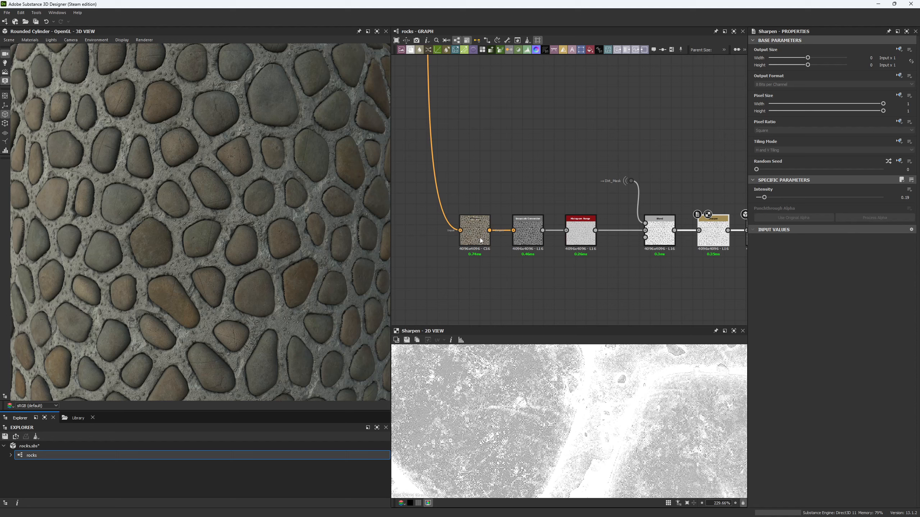
pyautogui.click(482, 237)
pyautogui.doubleClick(482, 237)
pyautogui.moveTo(533, 289); pyautogui.dragTo(504, 289, button='middle')
pyautogui.scroll(1, 504, 290)
pyautogui.doubleClick(510, 227)
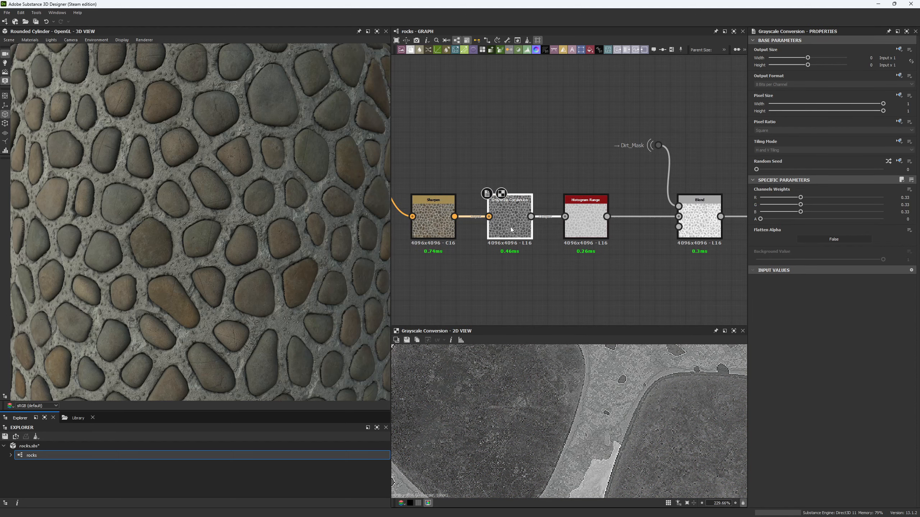
pyautogui.press('f')
pyautogui.scroll(10, 499, 453)
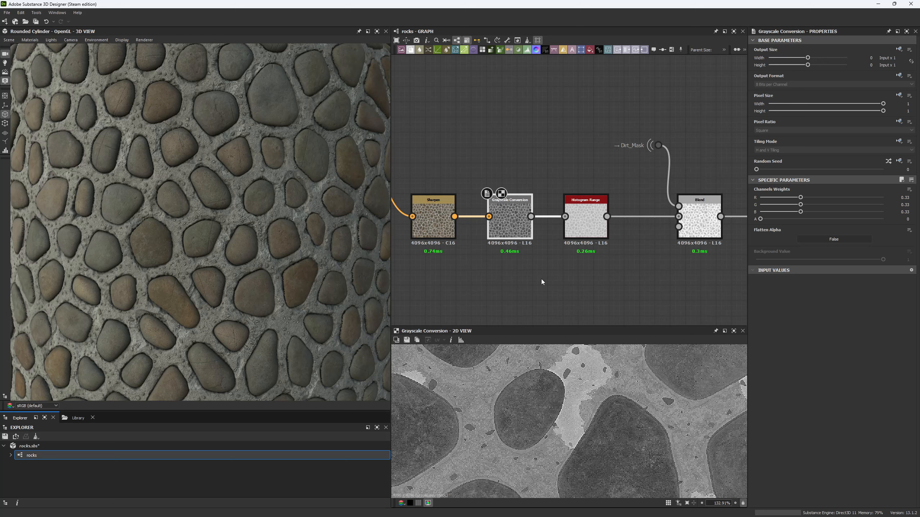
# Inspect the settings and 2D output of the roughness branch's Histogram Range node.
pyautogui.moveTo(541, 279); pyautogui.dragTo(507, 274, button='middle')
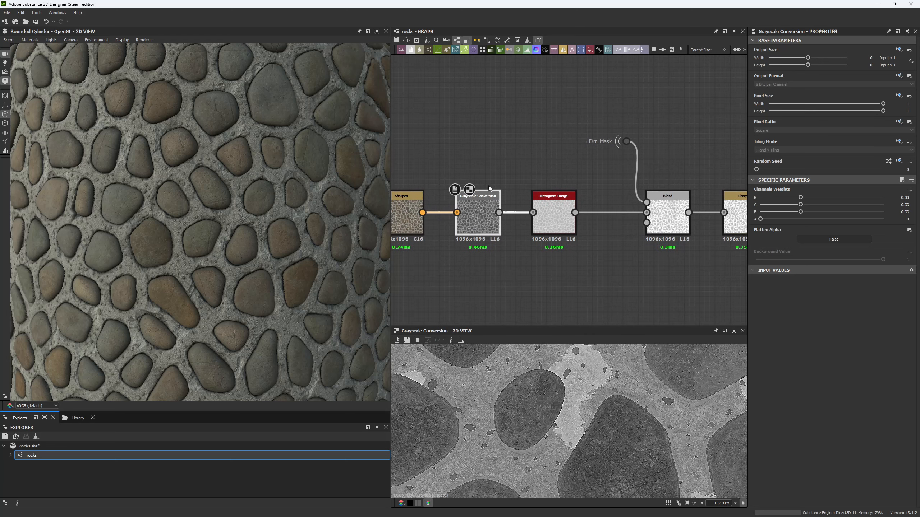
pyautogui.click(554, 217)
pyautogui.scroll(-5, 515, 385)
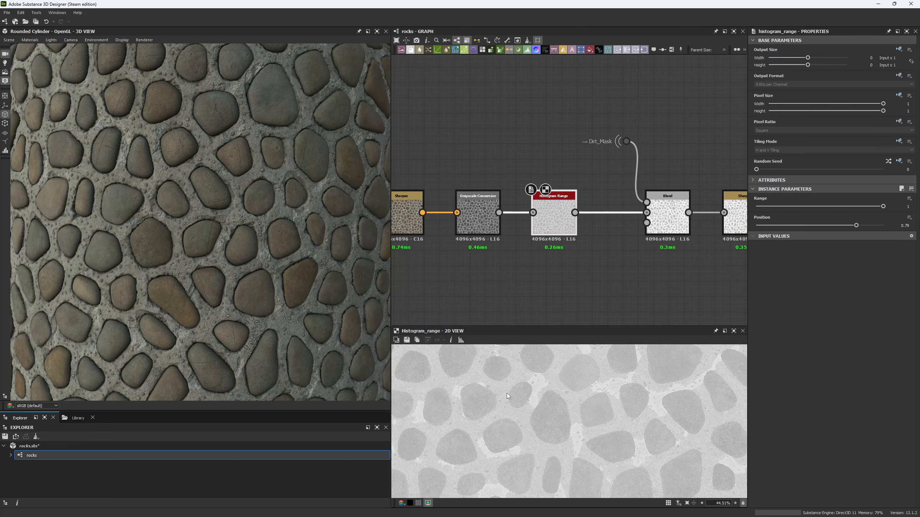
# Inspect the roughness branch's Blend and its Dirt_Mask input up close, comparing the mask with the stones in the 3D view.
pyautogui.moveTo(668, 213); pyautogui.dragTo(583, 218, button='middle')
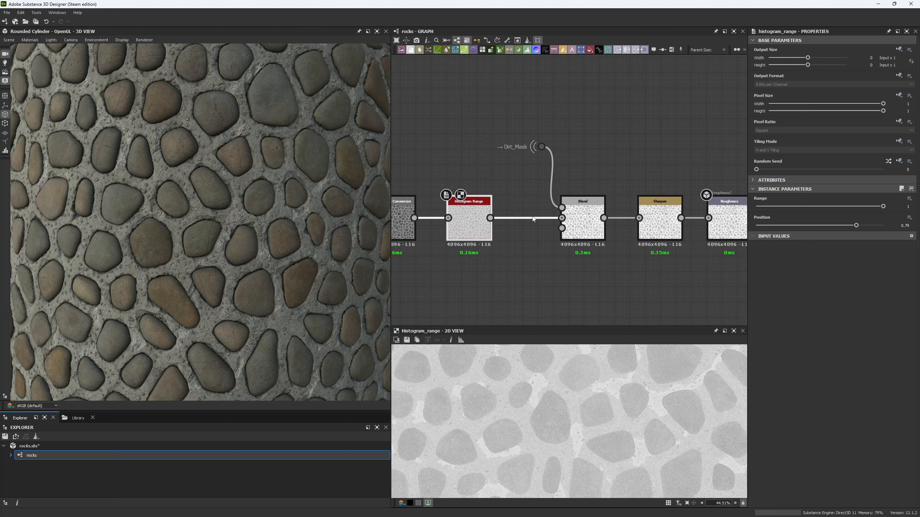
pyautogui.click(583, 218)
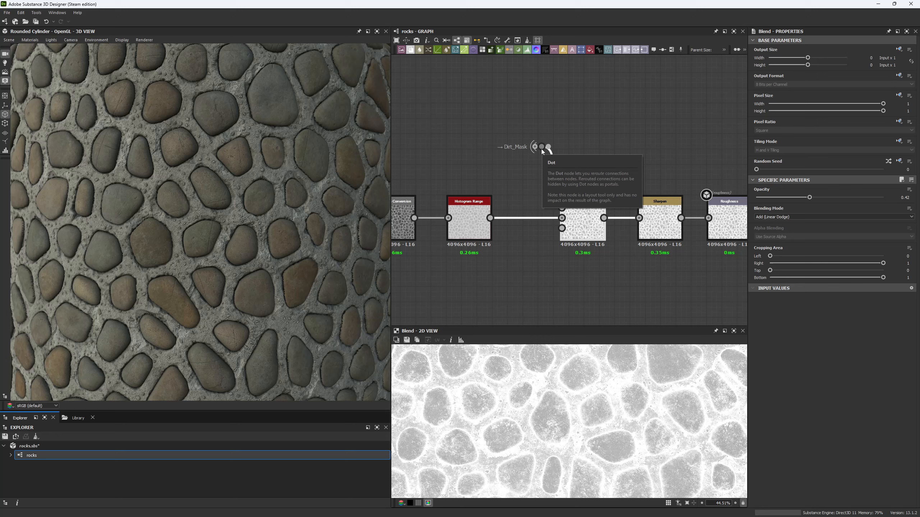
pyautogui.click(542, 152)
pyautogui.scroll(5, 491, 415)
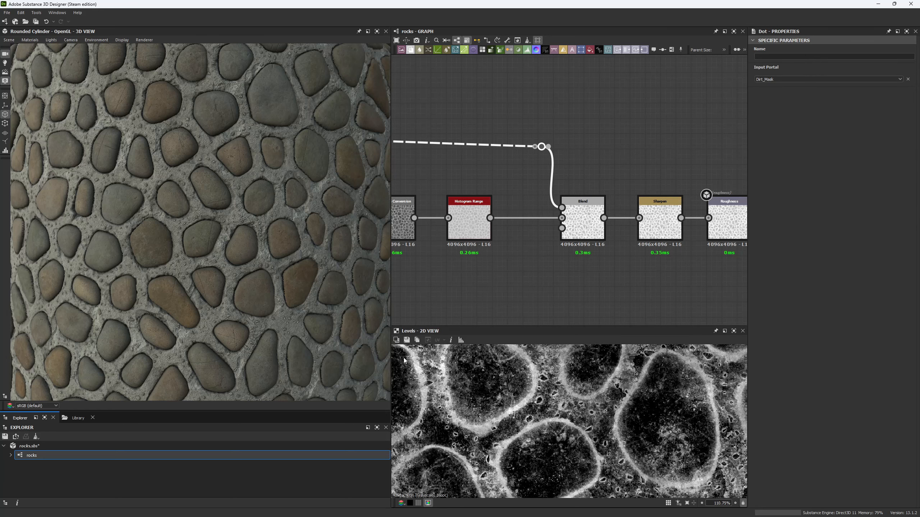
pyautogui.moveTo(523, 224); pyautogui.dragTo(487, 230, button='middle')
pyautogui.scroll(4, 188, 192)
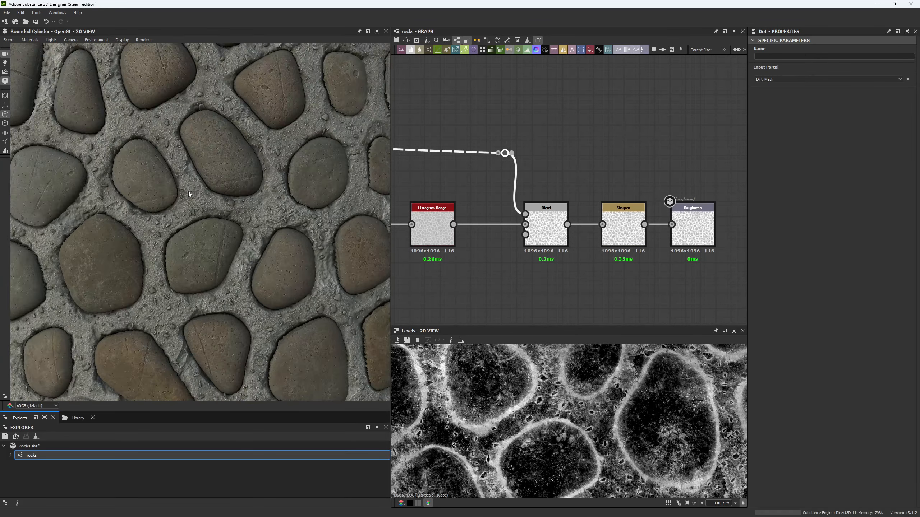
pyautogui.scroll(-2, 417, 259)
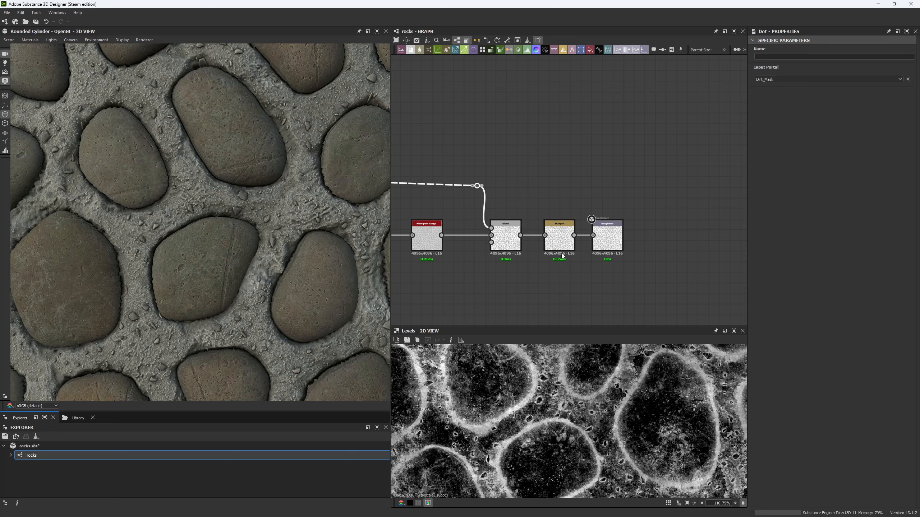
pyautogui.scroll(-6, 552, 383)
pyautogui.moveTo(516, 278); pyautogui.dragTo(599, 260, button='middle')
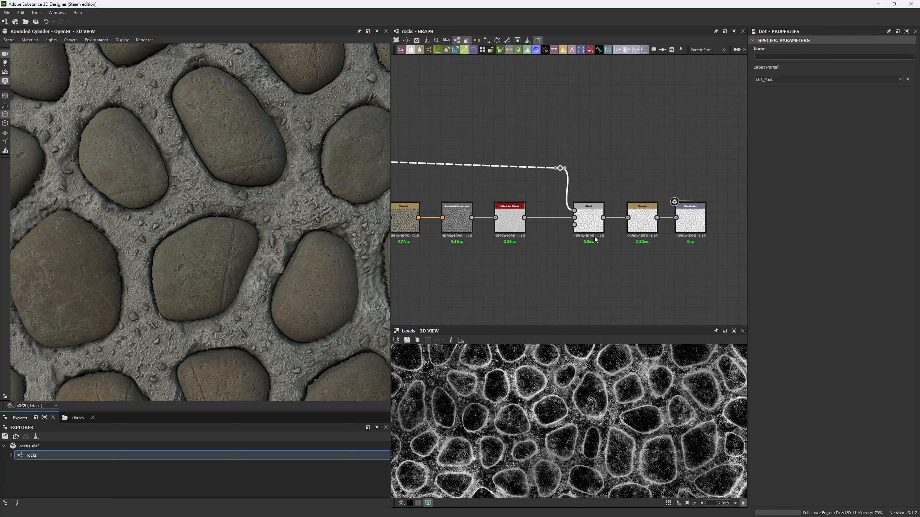
# Examine the Add (Linear Dodge) Blend's output in the 2D view and its place in the roughness branch.
pyautogui.doubleClick(593, 220)
pyautogui.scroll(-5, 585, 298)
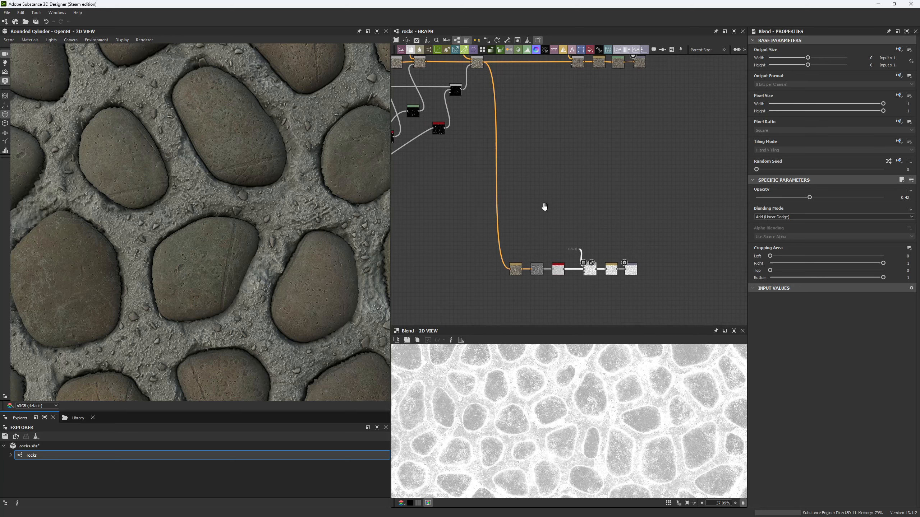
pyautogui.scroll(5, 565, 299)
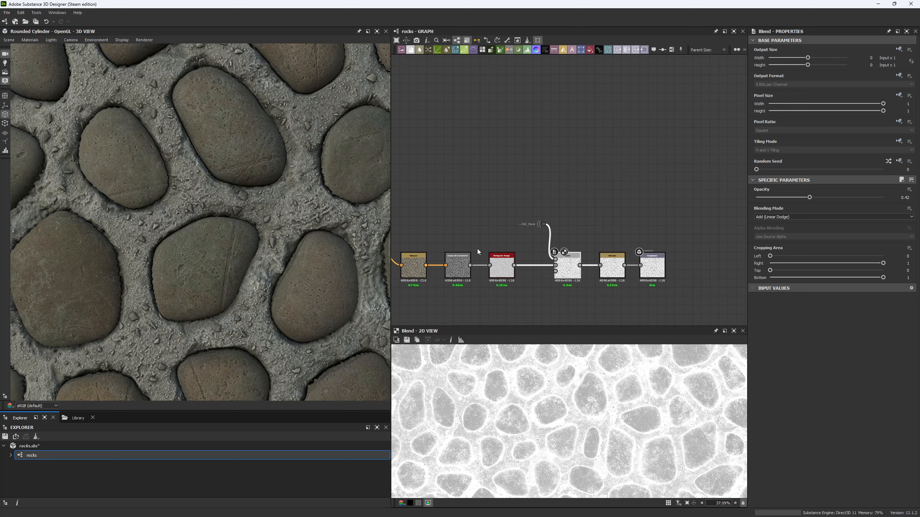
pyautogui.scroll(3, 441, 273)
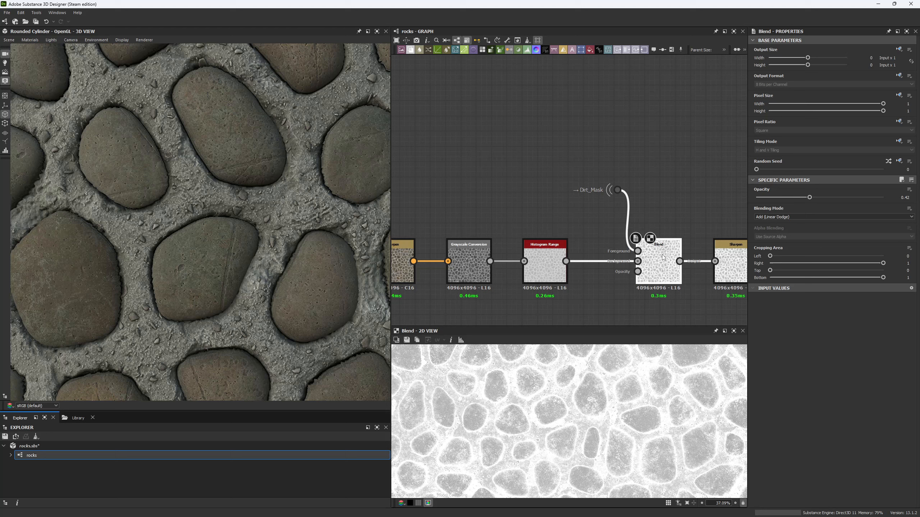
pyautogui.scroll(3, 471, 398)
pyautogui.scroll(2, 500, 392)
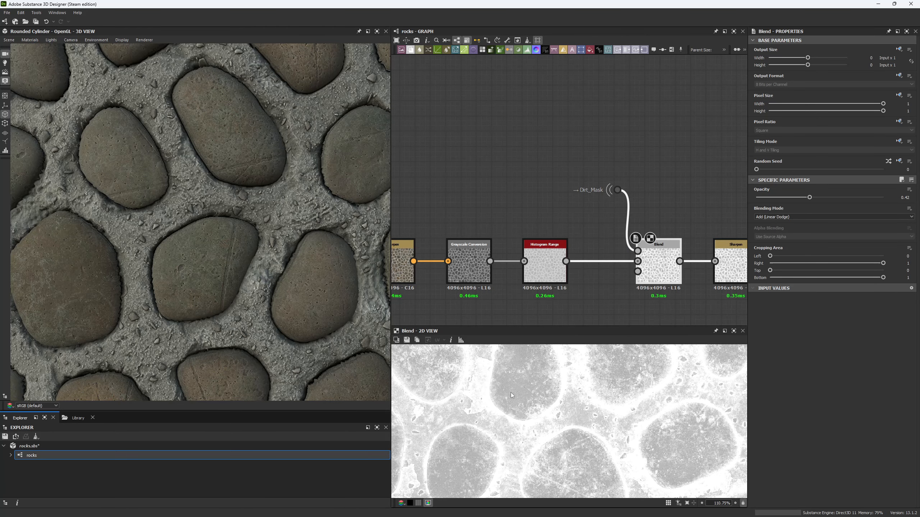
# Examine the Histogram Range output up close around the stones and the ground, comparing it with the 3D surface.
pyautogui.click(547, 262)
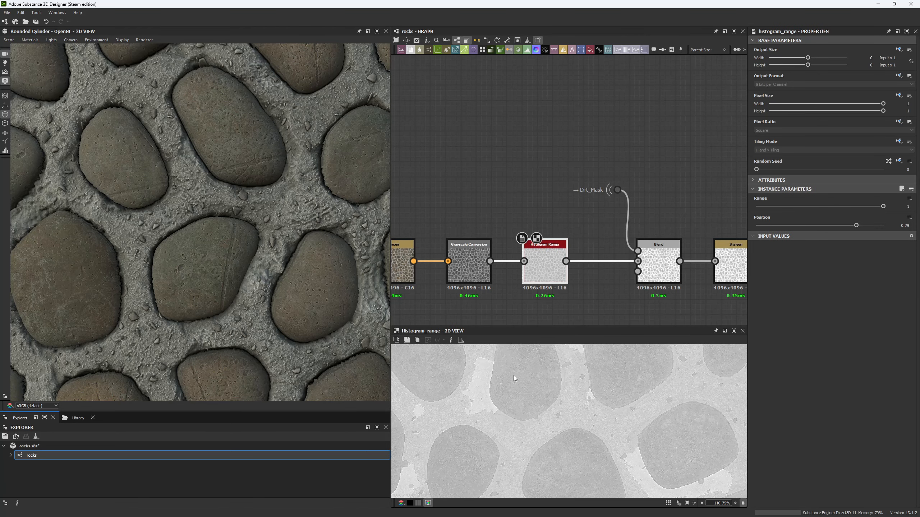
pyautogui.moveTo(519, 395); pyautogui.dragTo(528, 404, button='middle')
pyautogui.scroll(3, 521, 402)
pyautogui.moveTo(493, 451); pyautogui.dragTo(491, 445, button='middle')
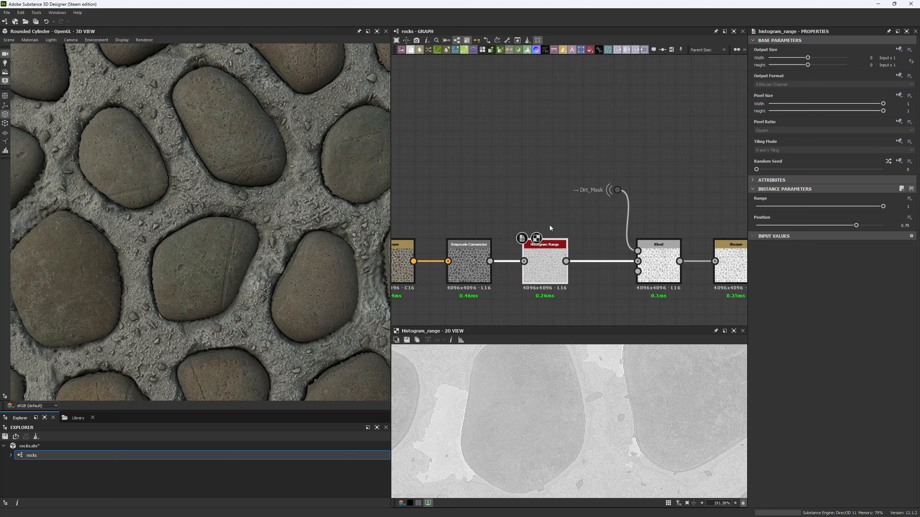
pyautogui.scroll(-5, 294, 242)
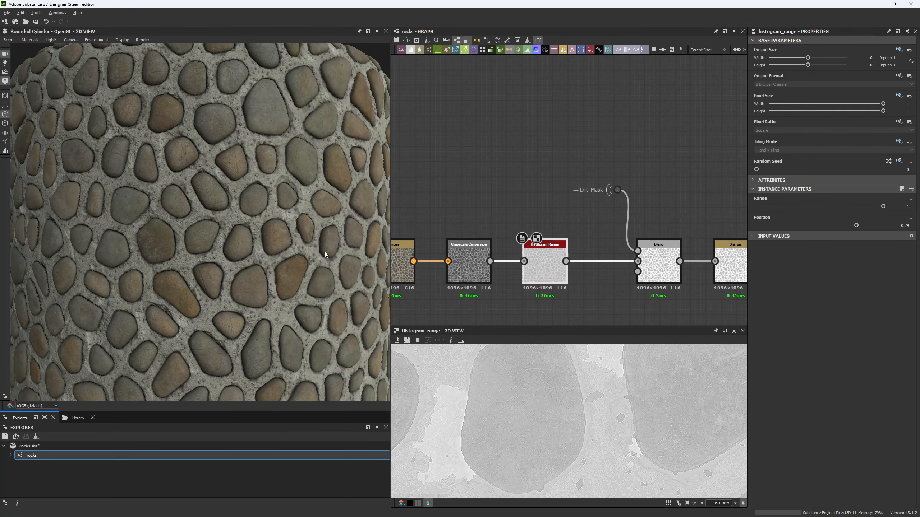
pyautogui.scroll(5, 337, 286)
pyautogui.scroll(-3, 548, 459)
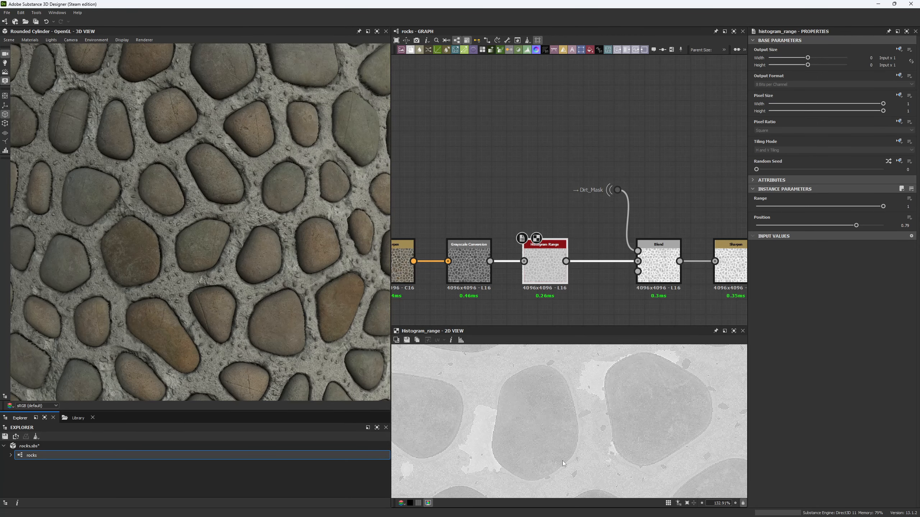
pyautogui.scroll(3, 594, 401)
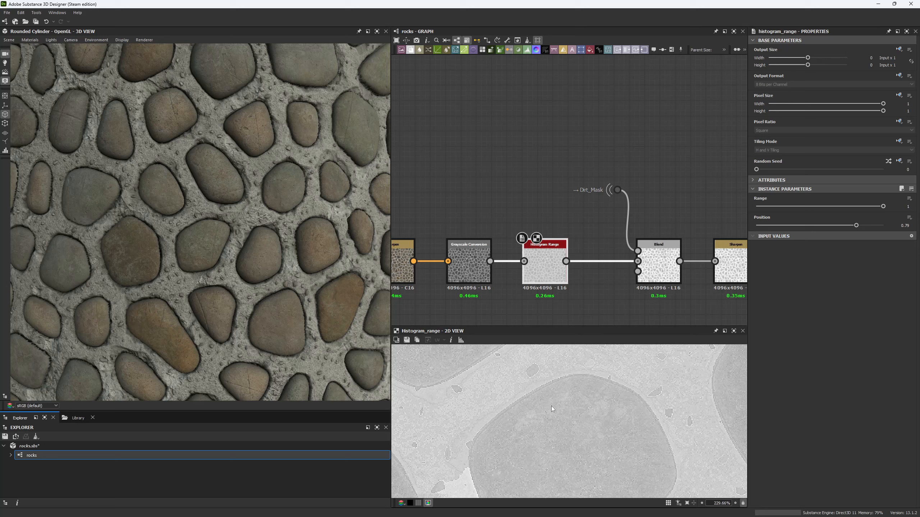
pyautogui.scroll(1, 559, 405)
pyautogui.moveTo(559, 405); pyautogui.dragTo(527, 367, button='middle')
pyautogui.scroll(-3, 595, 414)
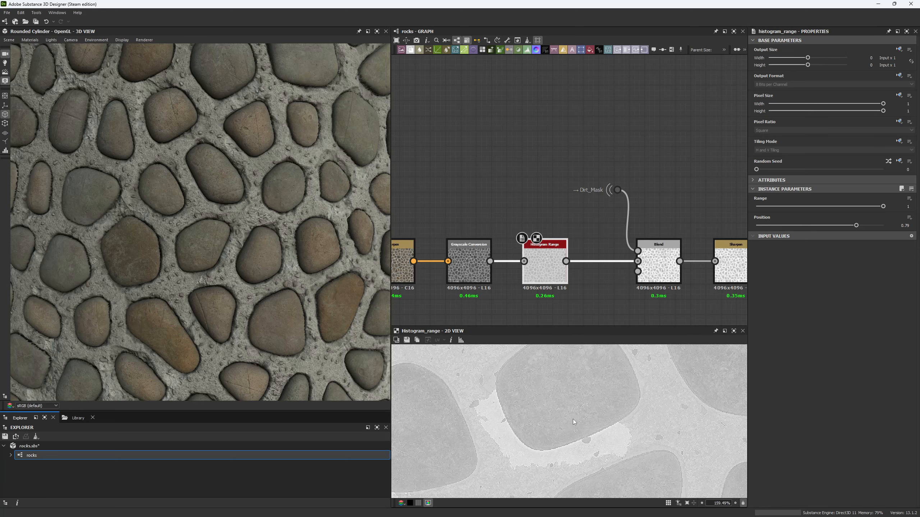
pyautogui.moveTo(596, 414); pyautogui.dragTo(498, 409, button='middle')
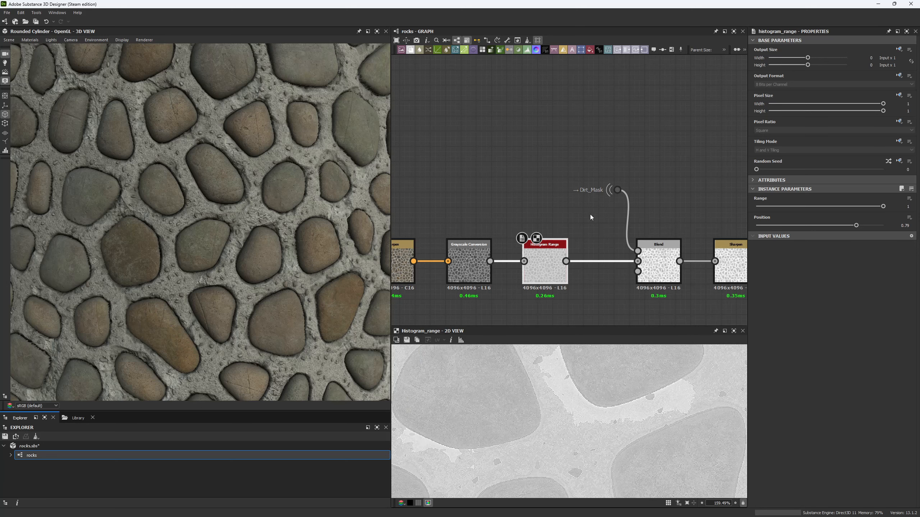
# Return to the Dirt_Mask Blend's output and examine the rendered stone surface at several distances and angles.
pyautogui.click(657, 266)
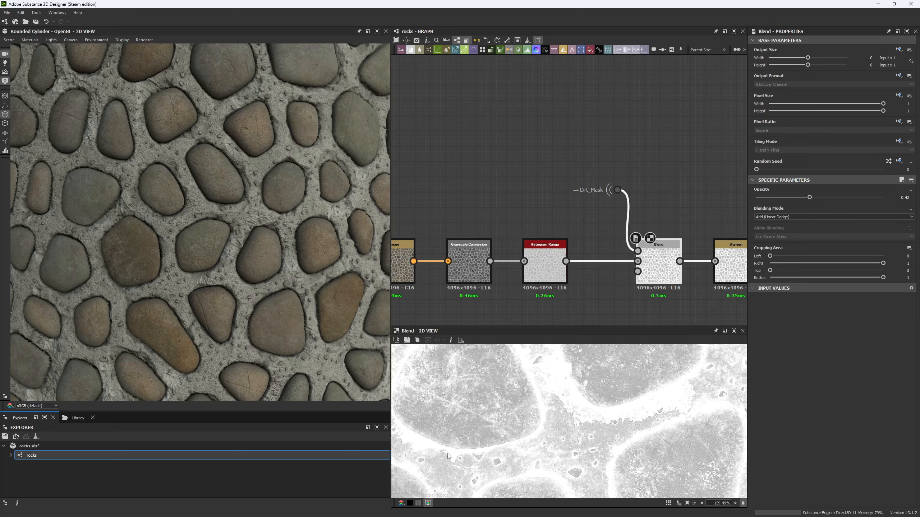
pyautogui.scroll(-10, 556, 404)
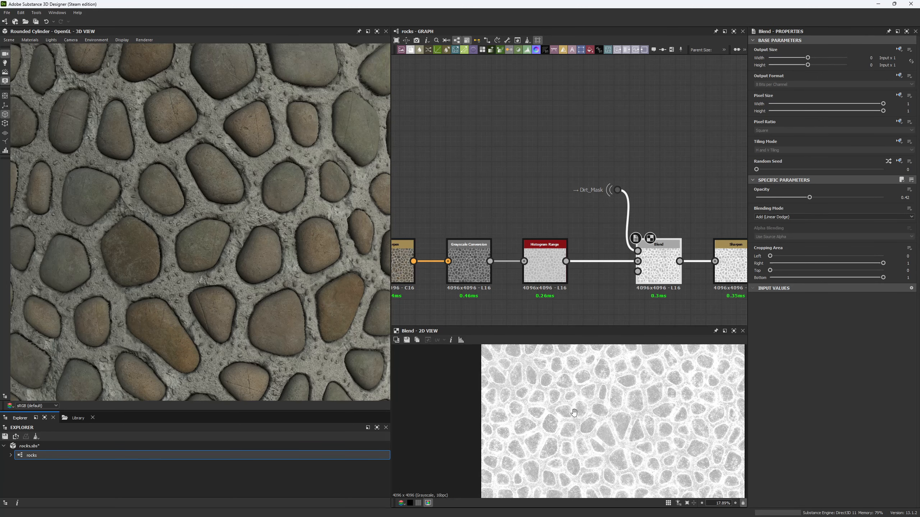
pyautogui.scroll(3, 556, 404)
pyautogui.scroll(-5, 256, 282)
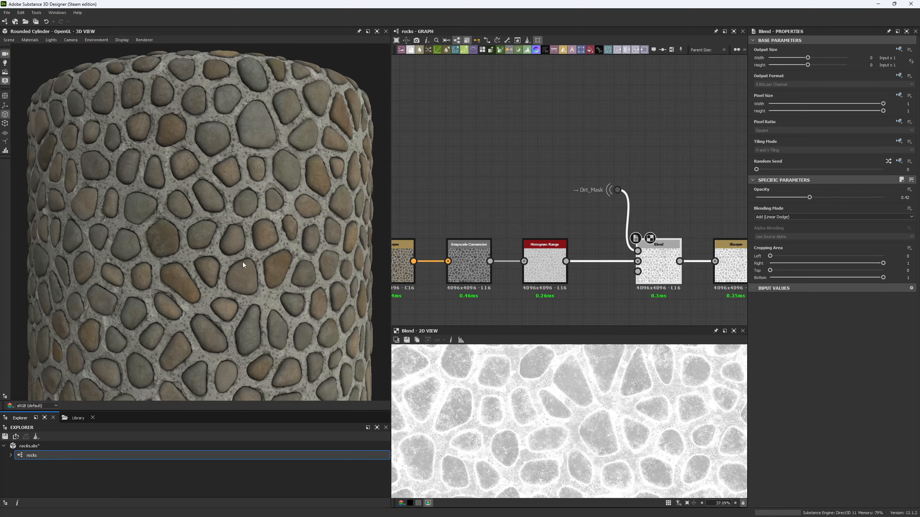
pyautogui.keyDown('alt'); pyautogui.moveTo(208, 254); pyautogui.dragTo(261, 409, button='right'); pyautogui.keyUp('alt')
pyautogui.keyDown('alt'); pyautogui.moveTo(267, 311); pyautogui.dragTo(269, 290); pyautogui.keyUp('alt')
pyautogui.keyDown('alt'); pyautogui.moveTo(269, 291); pyautogui.dragTo(207, 197, button='right'); pyautogui.keyUp('alt')
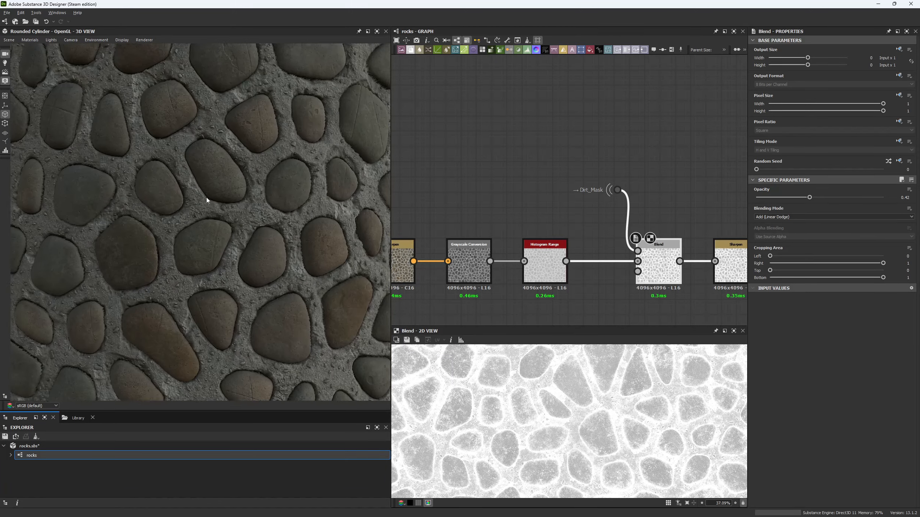
pyautogui.keyDown('alt'); pyautogui.moveTo(206, 197); pyautogui.dragTo(214, 277); pyautogui.keyUp('alt')
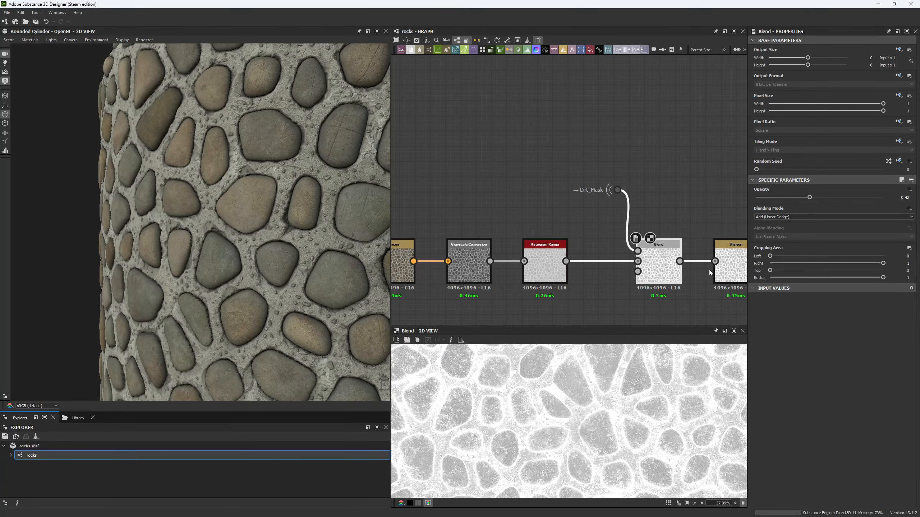
# Try bypassing the Dirt_Mask Blend before the last Sharpen node, compare the 3D surface up close, and undo the change.
pyautogui.moveTo(714, 261); pyautogui.dragTo(695, 312)
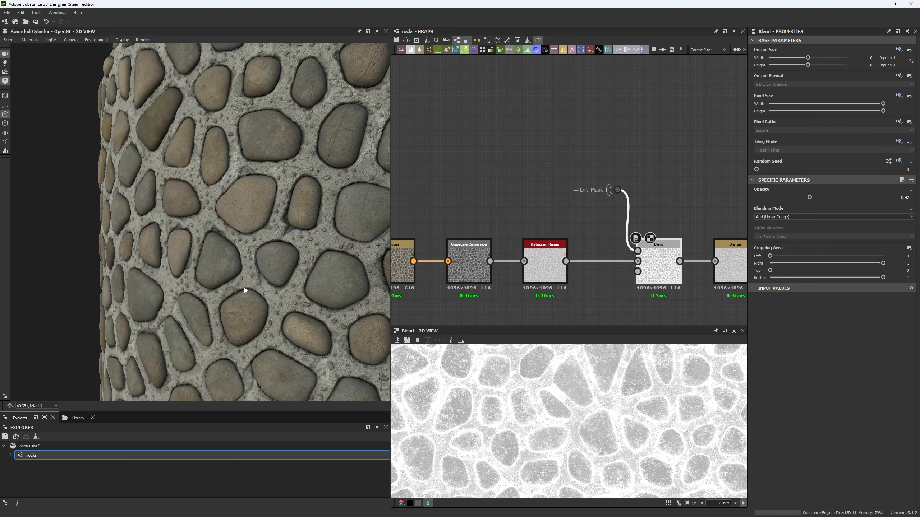
pyautogui.keyDown('alt'); pyautogui.moveTo(244, 288); pyautogui.dragTo(253, 345, button='right'); pyautogui.keyUp('alt')
pyautogui.moveTo(254, 344)
pyautogui.keyDown('alt'); pyautogui.mouseDown()
pyautogui.moveTo(293, 359)
pyautogui.moveTo(254, 347)
pyautogui.mouseUp(); pyautogui.keyUp('alt')
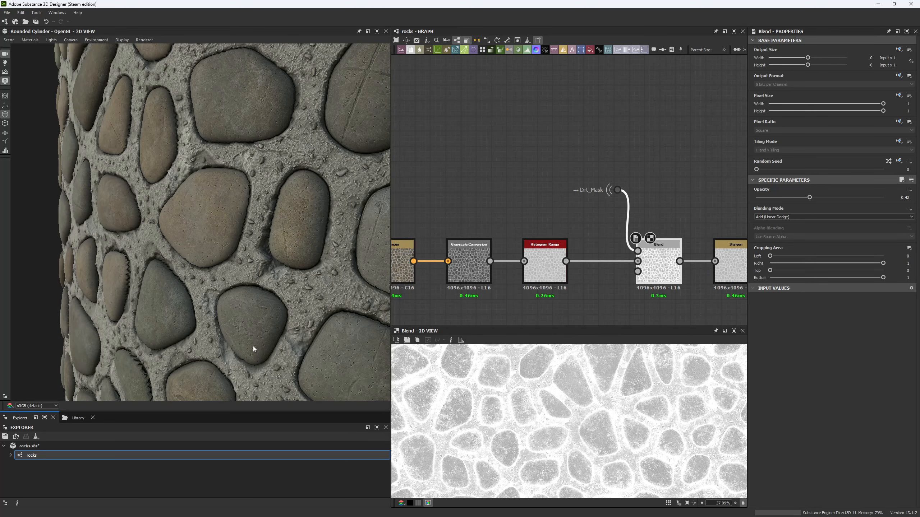
pyautogui.hotkey('ctrl', 'z')
# Return to an overview of the graph showing both the base color and roughness branches.
pyautogui.scroll(-8, 476, 203)
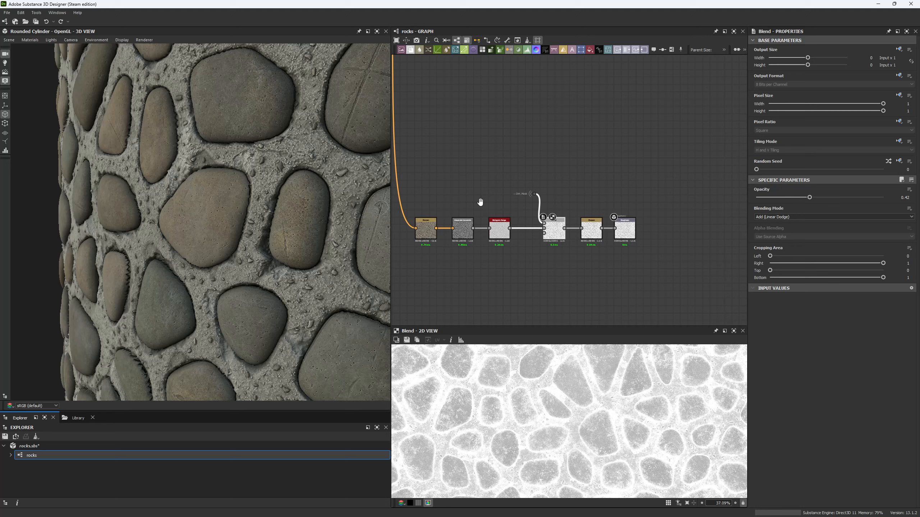
pyautogui.scroll(-3, 566, 214)
pyautogui.scroll(-4, 545, 245)
pyautogui.moveTo(527, 205); pyautogui.dragTo(590, 258, button='middle')
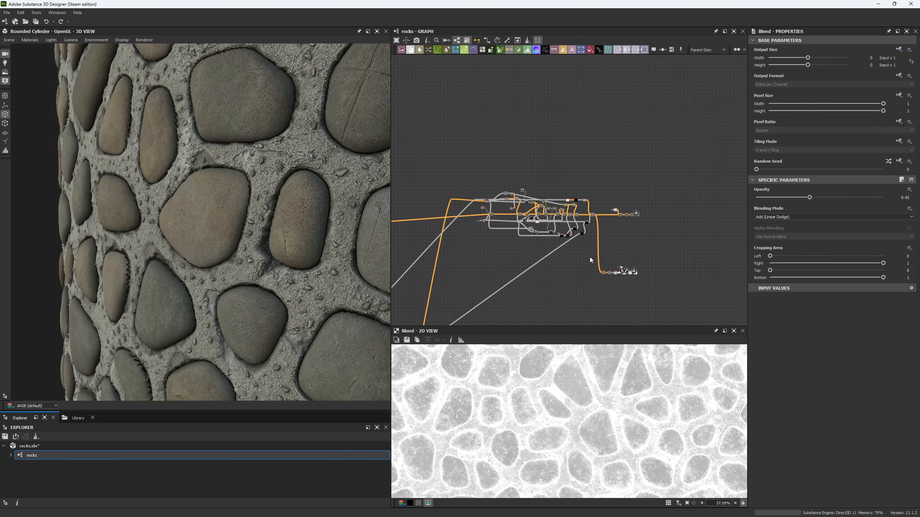